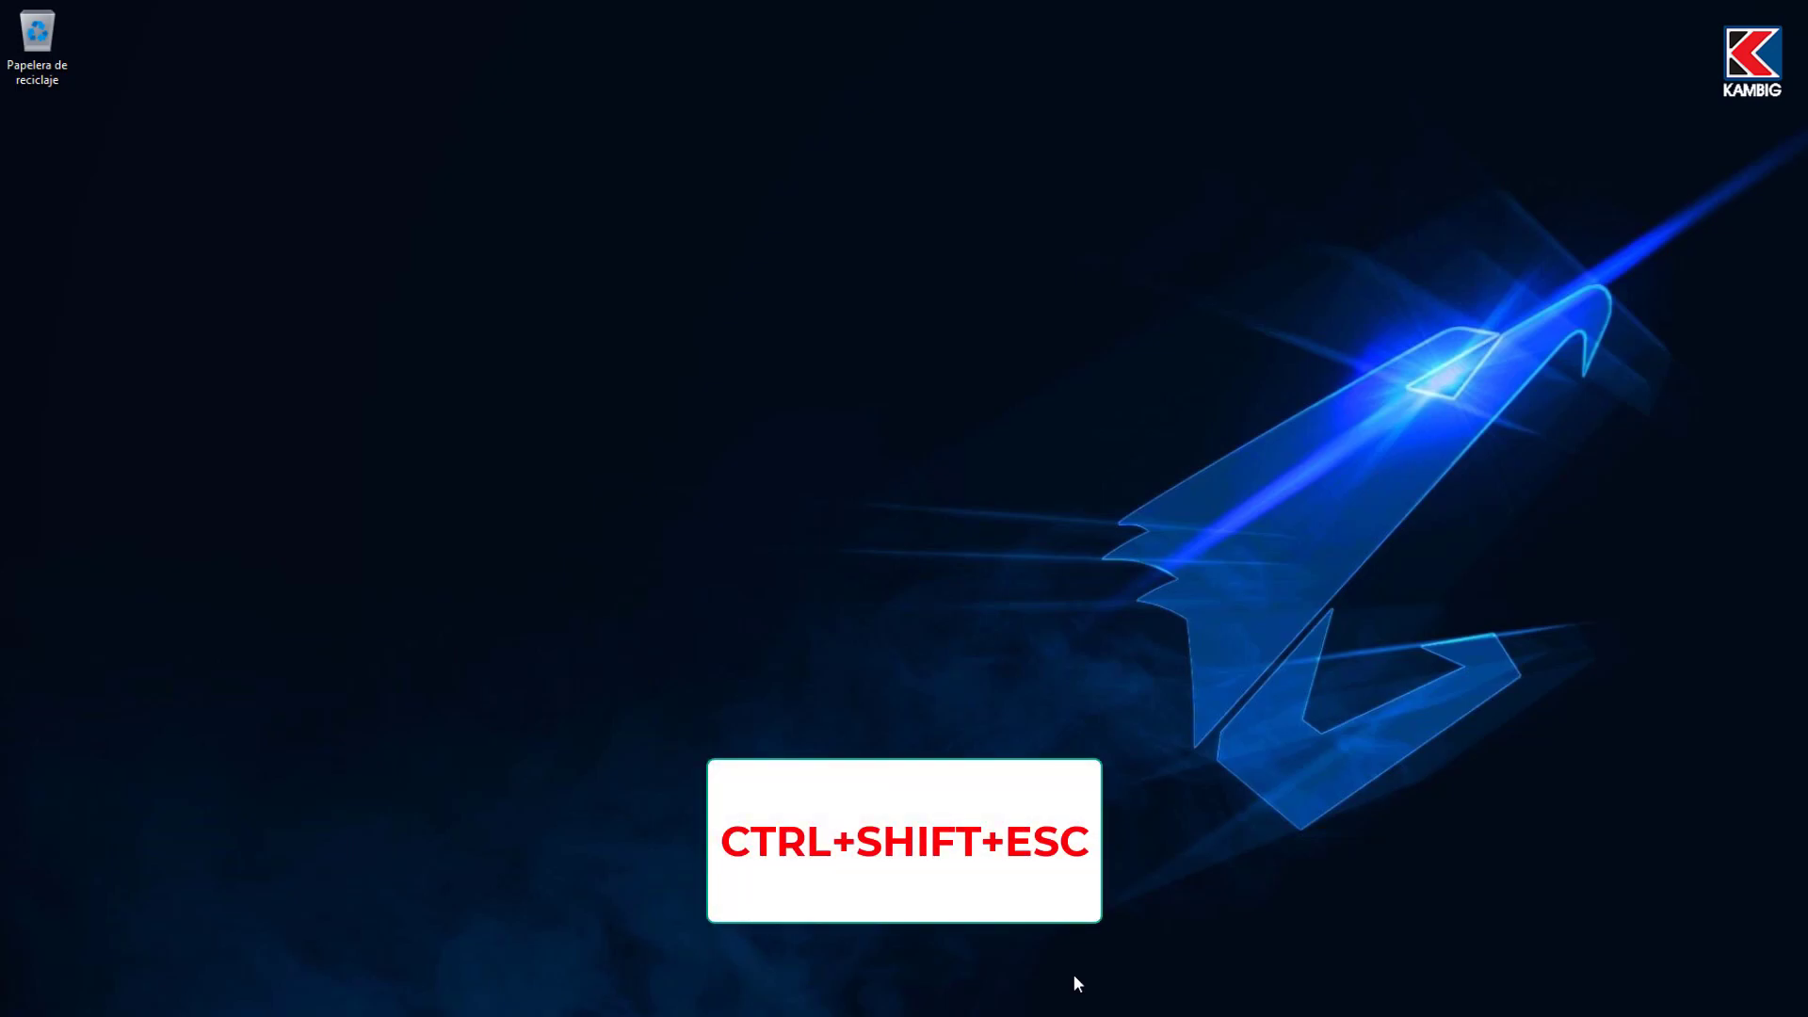
Show the memory performance graph in Task Manager, then move and narrow its window to free desktop space.
{"action": "key", "text": "ctrl+shift+Escape"}
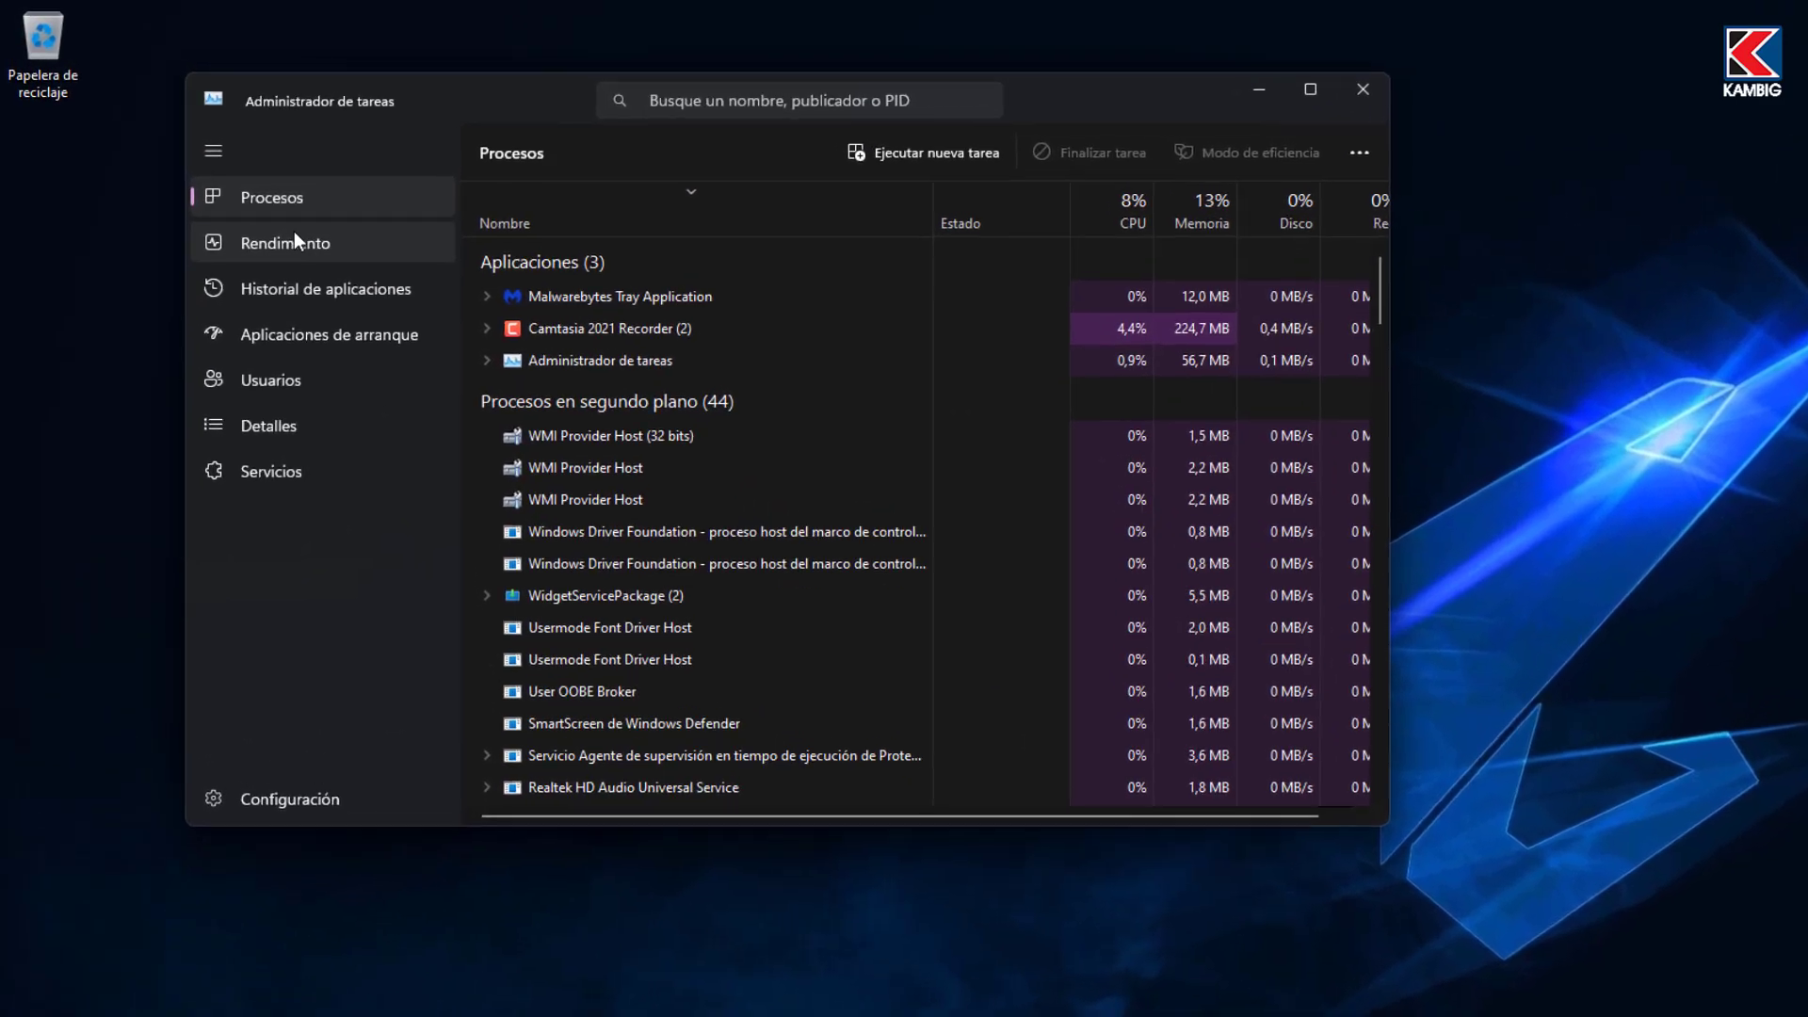
{"action": "left_click", "coordinate": [295, 242]}
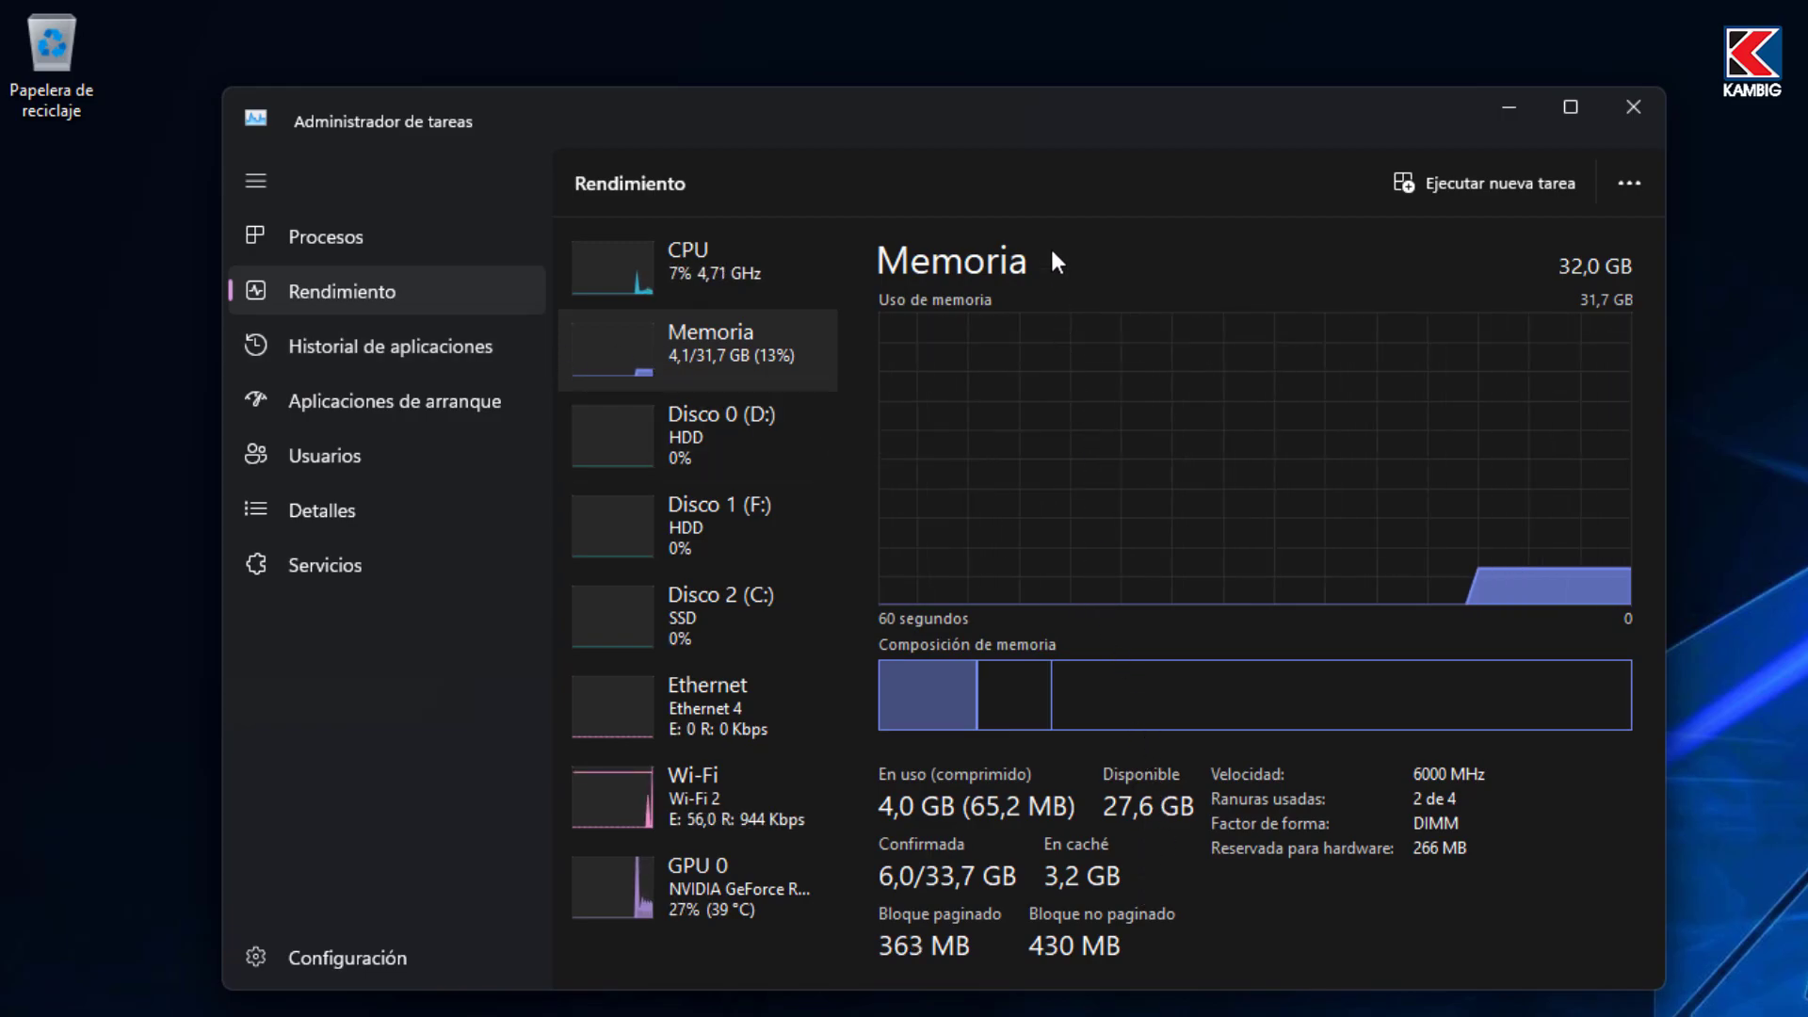
{"action": "left_click_drag", "start_coordinate": [1062, 123], "coordinate": [659, 45]}
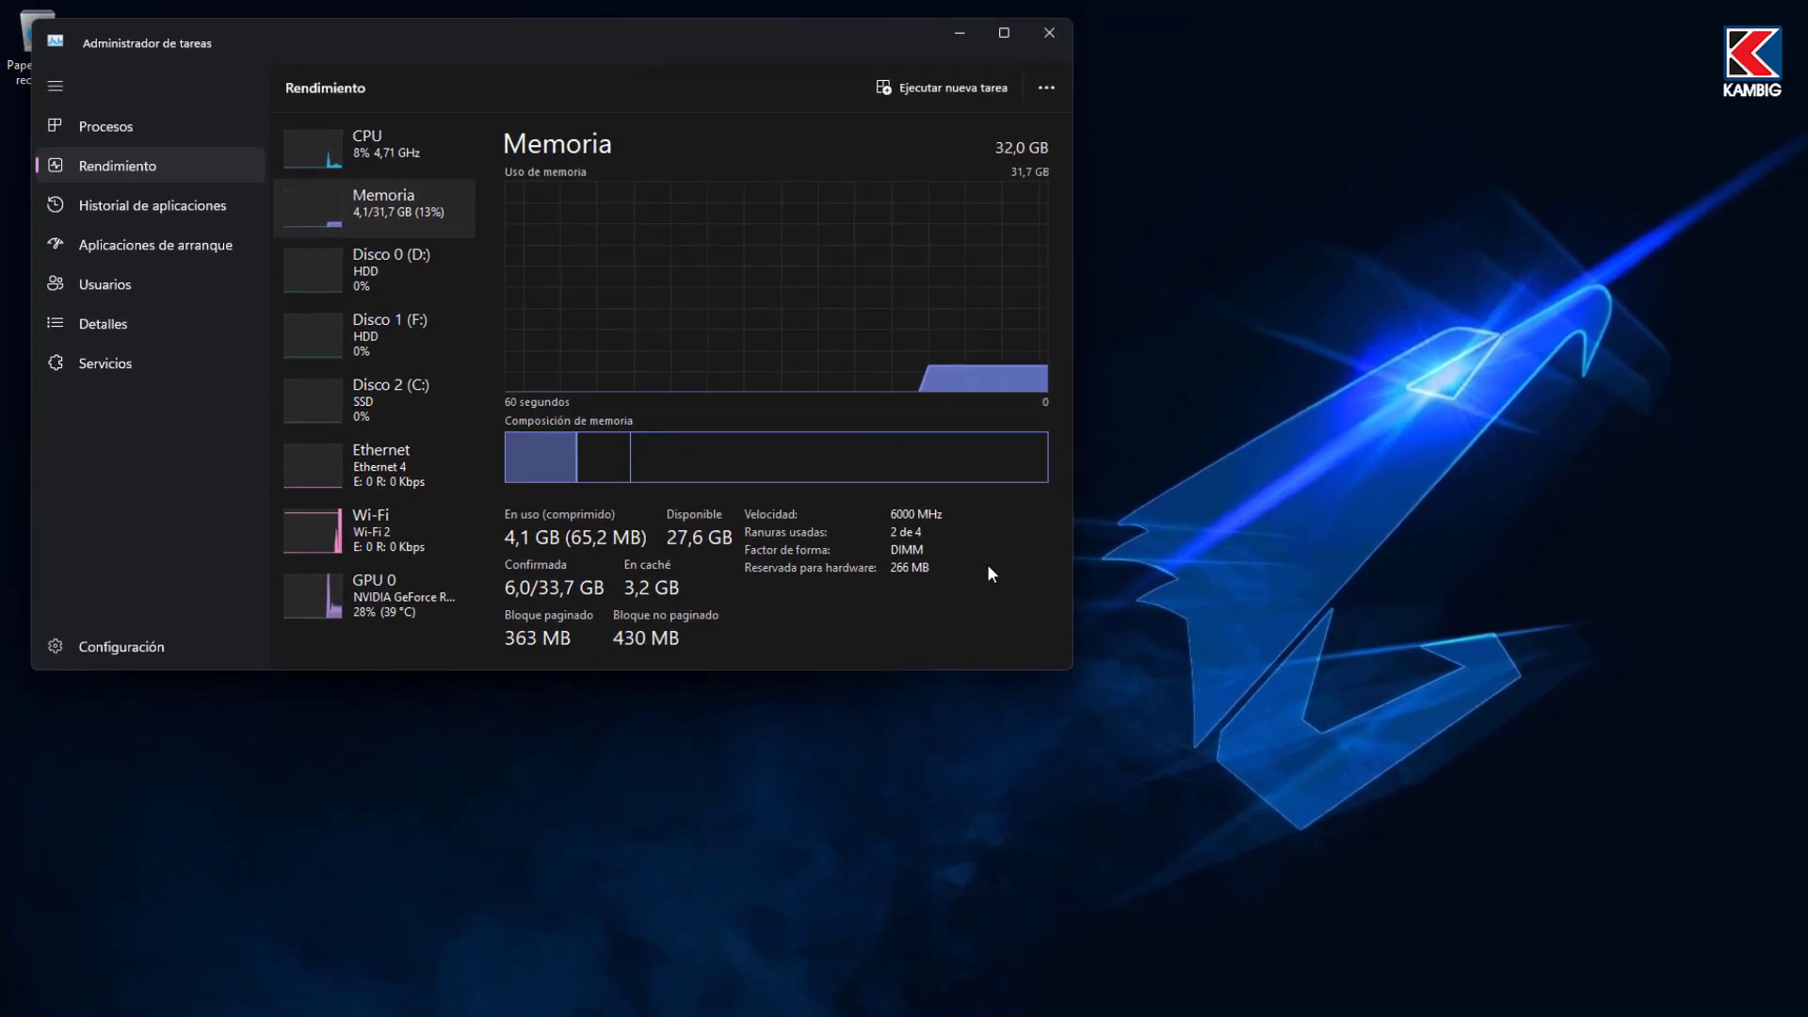
{"action": "left_click_drag", "start_coordinate": [1070, 669], "coordinate": [962, 665]}
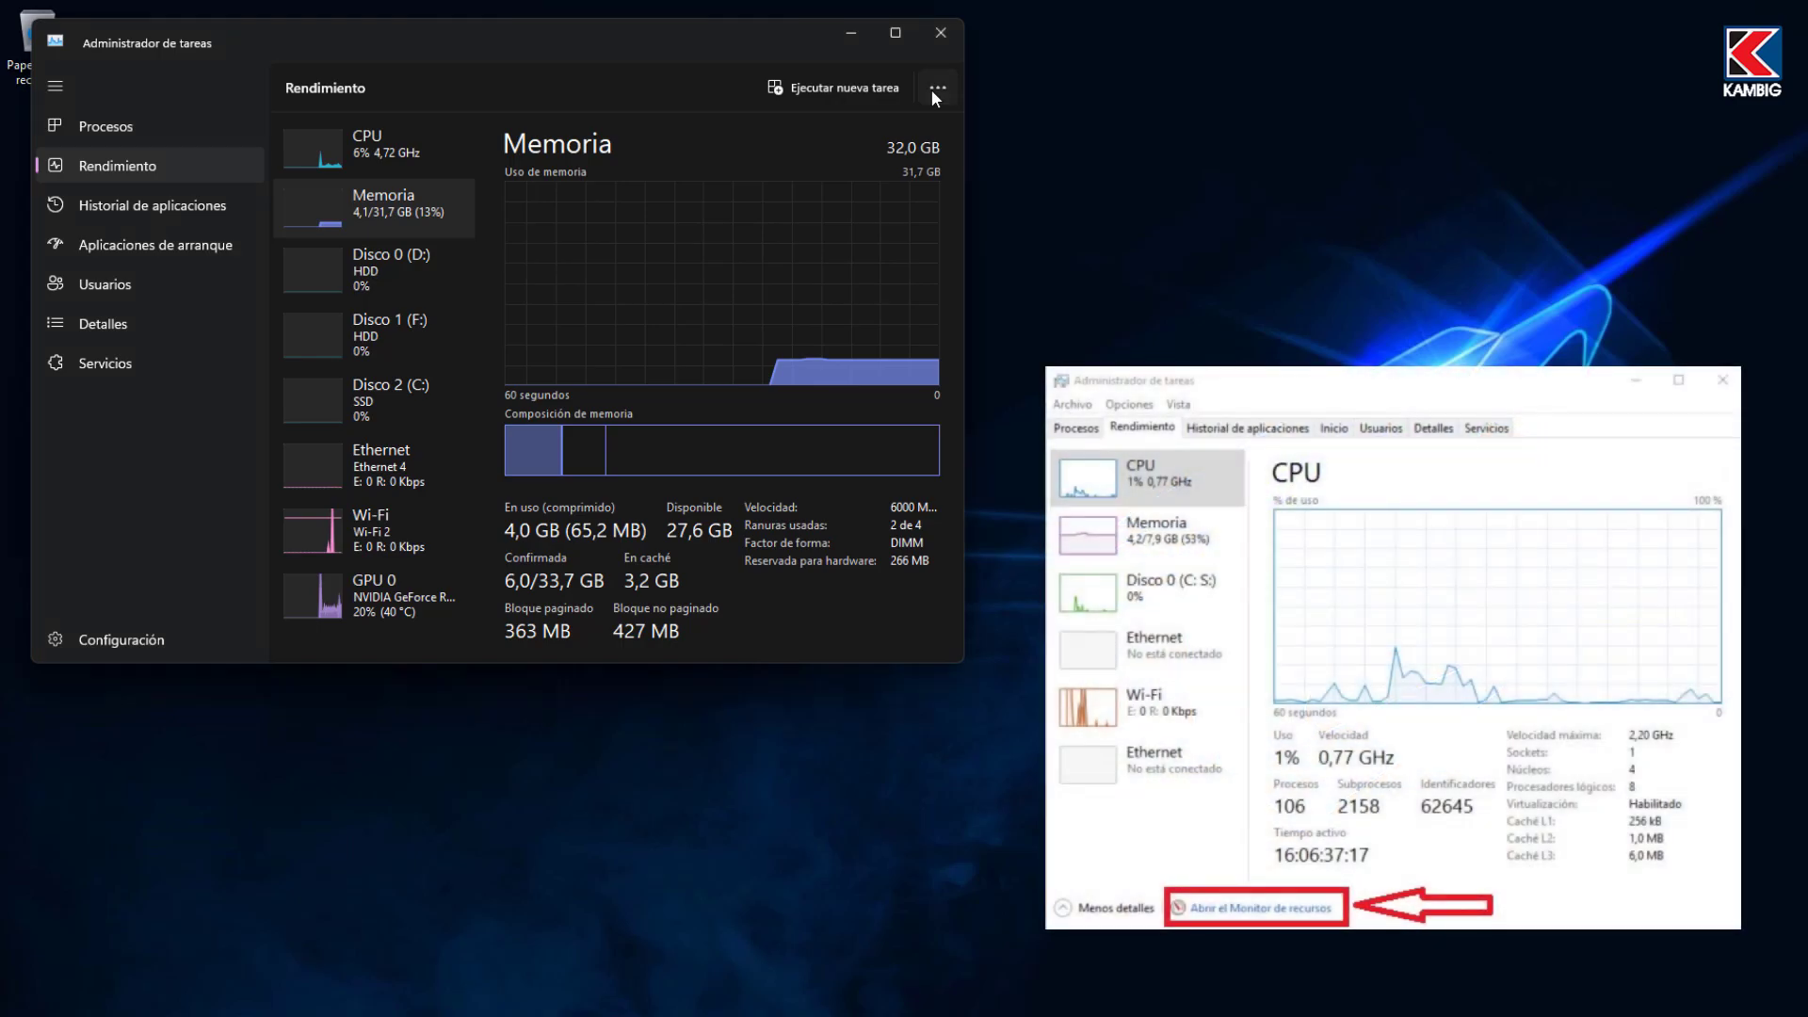
Open Resource Monitor from Task Manager and place its window beside Task Manager.
{"action": "left_click", "coordinate": [936, 90]}
{"action": "left_click", "coordinate": [911, 173]}
{"action": "left_click_drag", "start_coordinate": [845, 39], "coordinate": [1479, 57]}
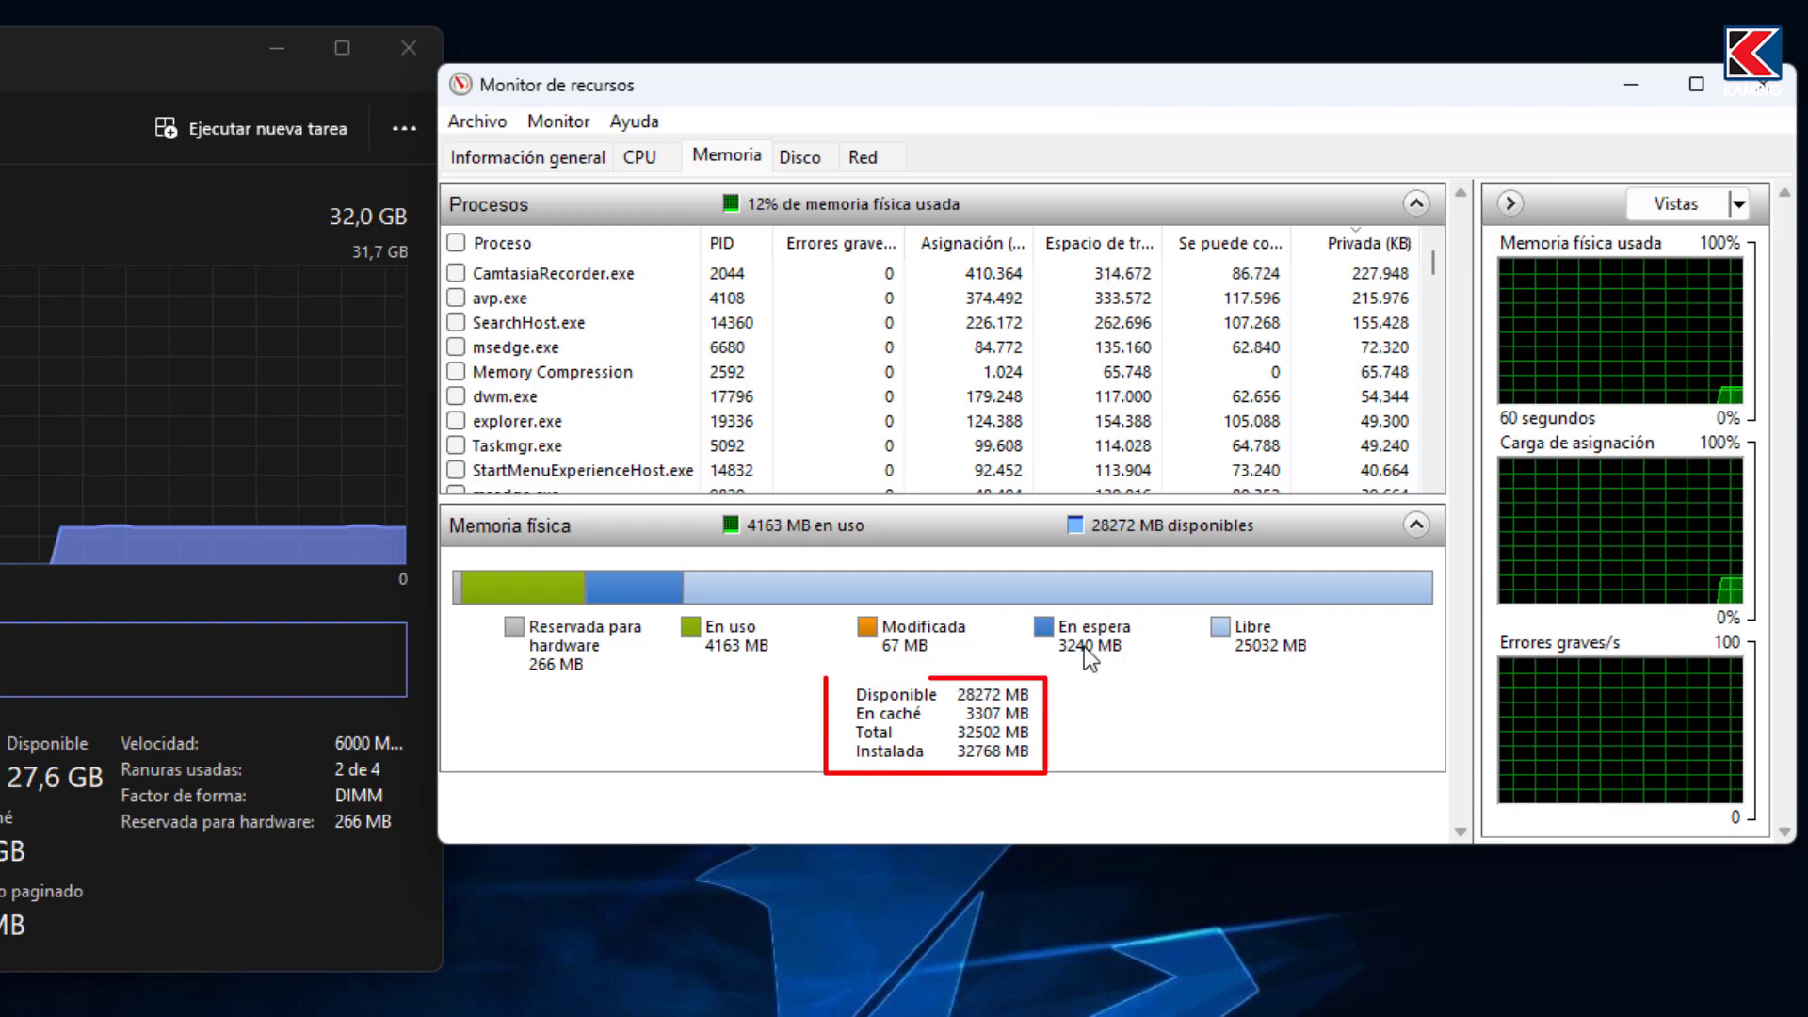
Examine the standby memory and the full list of processes with their memory use in Resource Monitor.
{"action": "mouse_move", "coordinate": [1085, 648]}
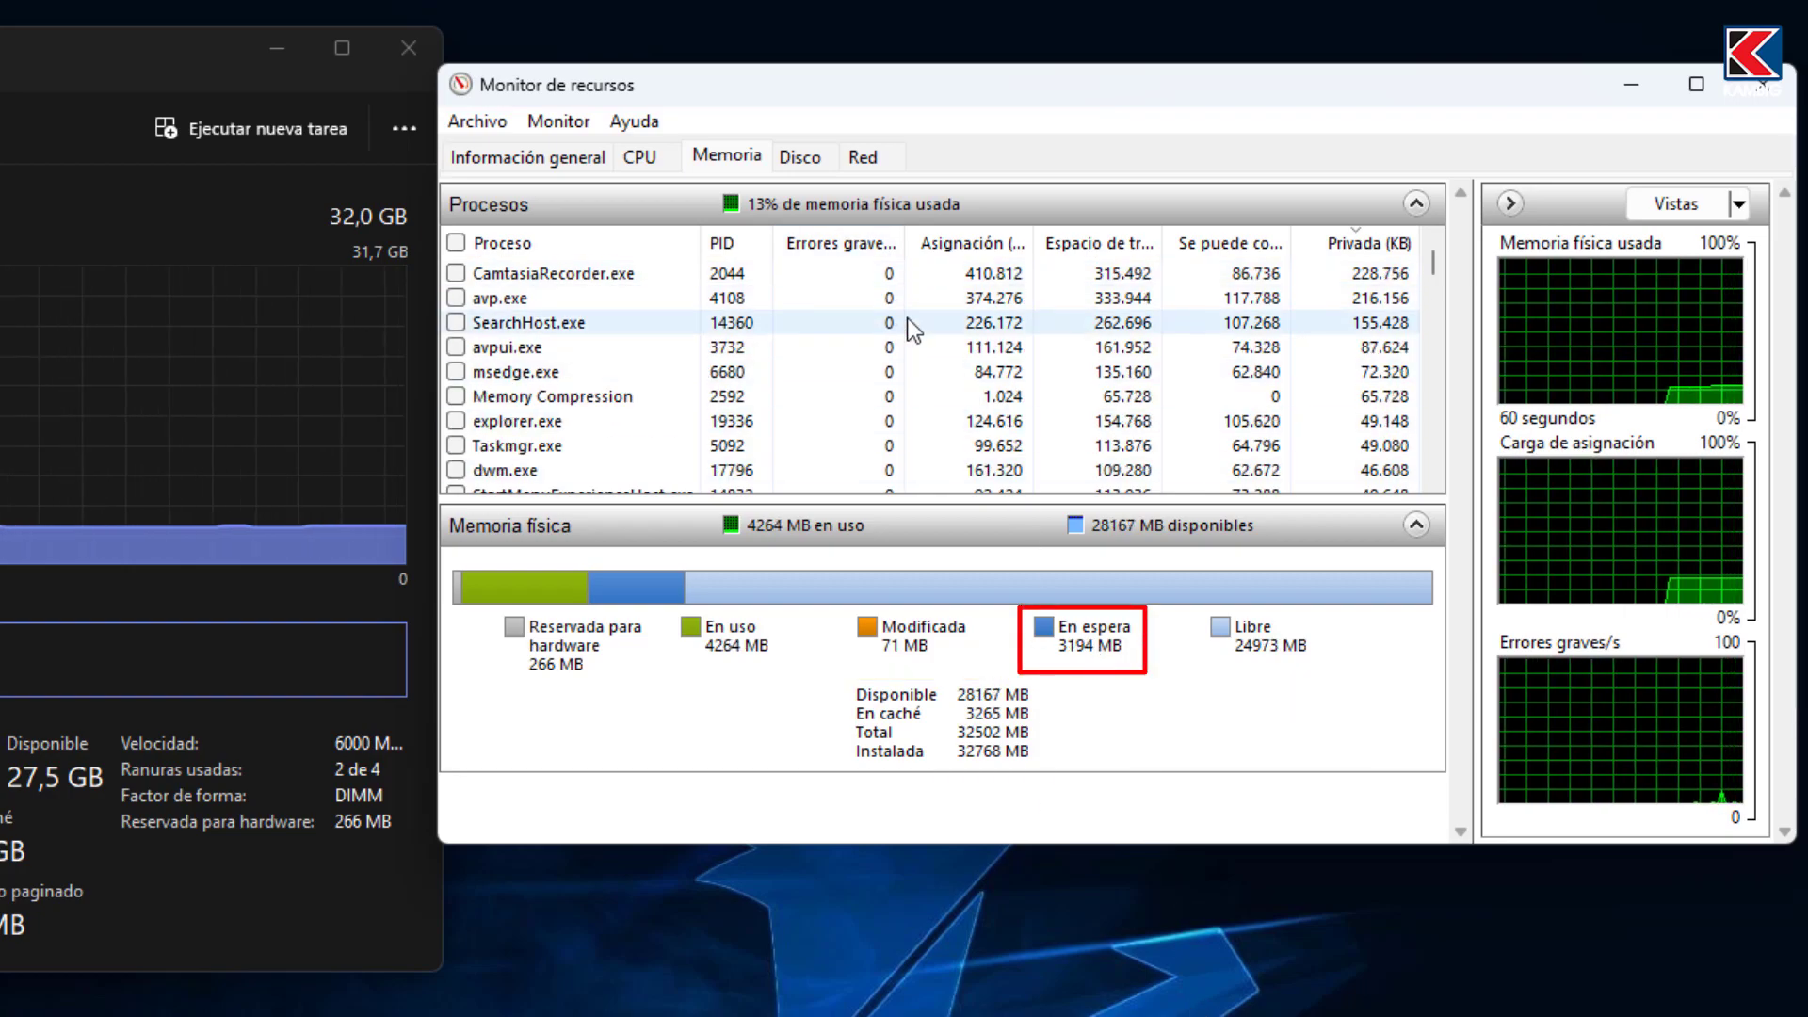
{"action": "scroll", "coordinate": [910, 318], "scroll_direction": "down", "scroll_amount": 10}
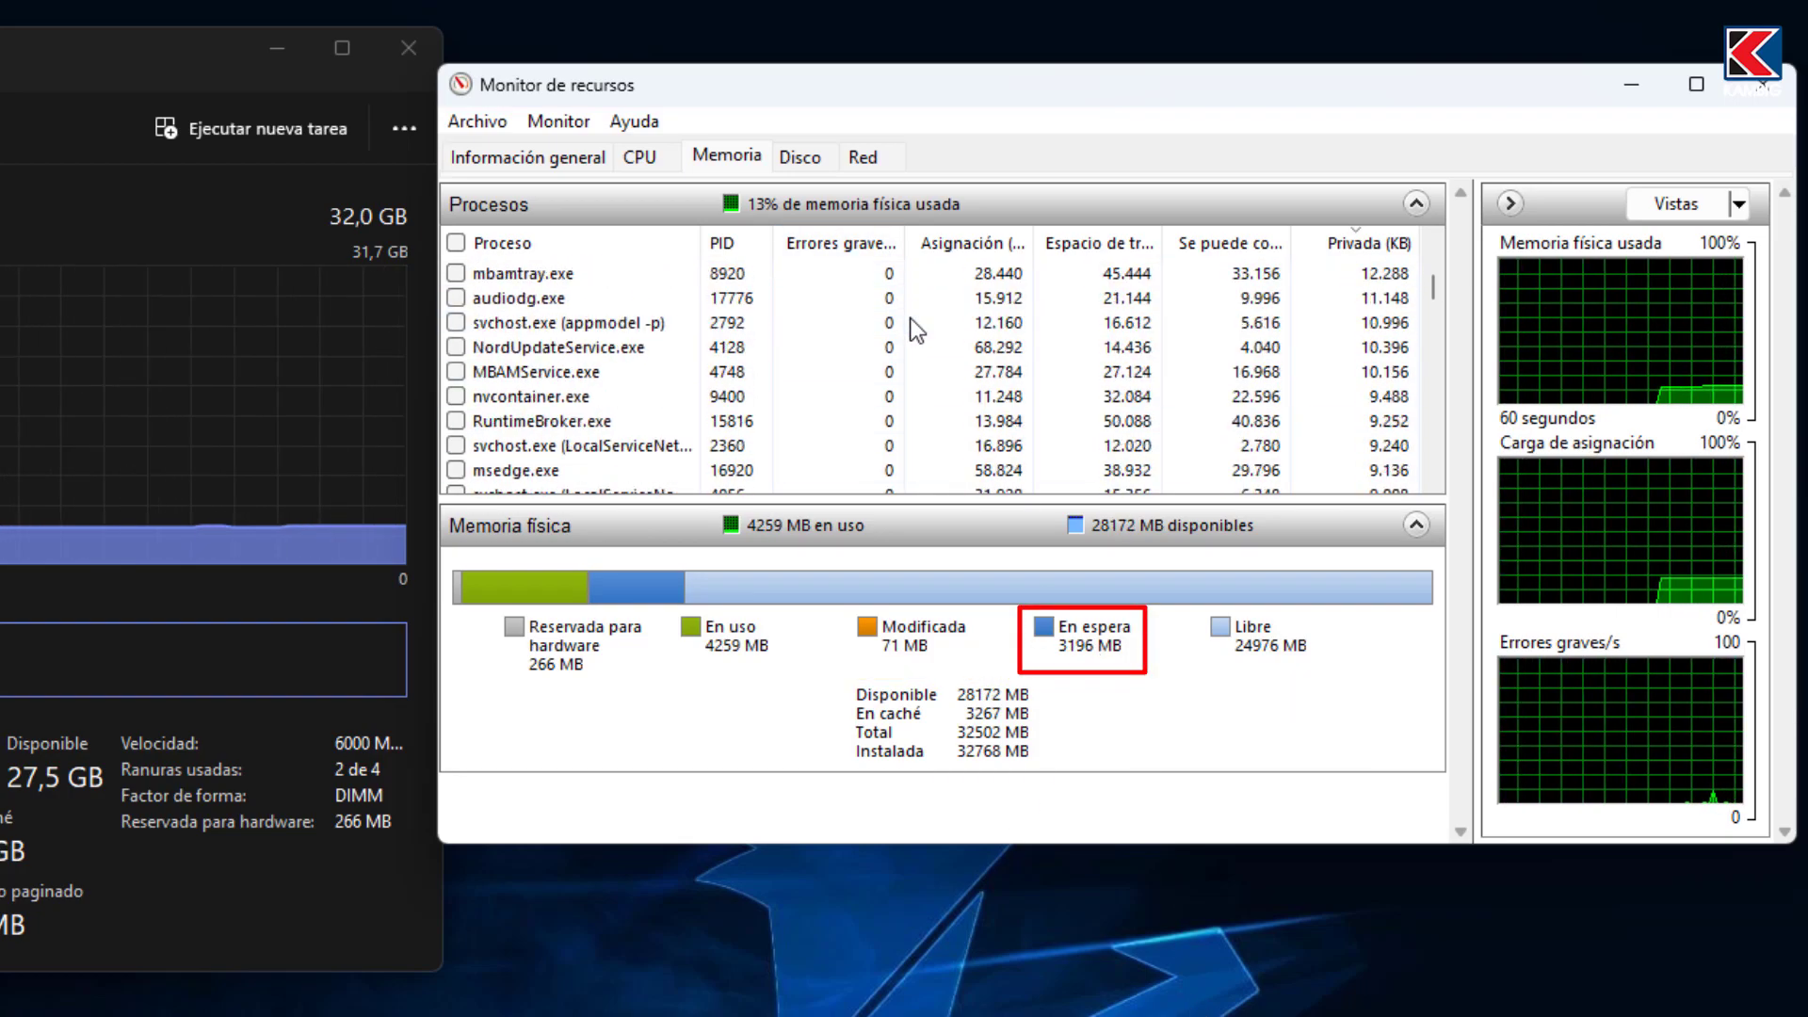
{"action": "scroll", "coordinate": [909, 319], "scroll_direction": "down", "scroll_amount": 10}
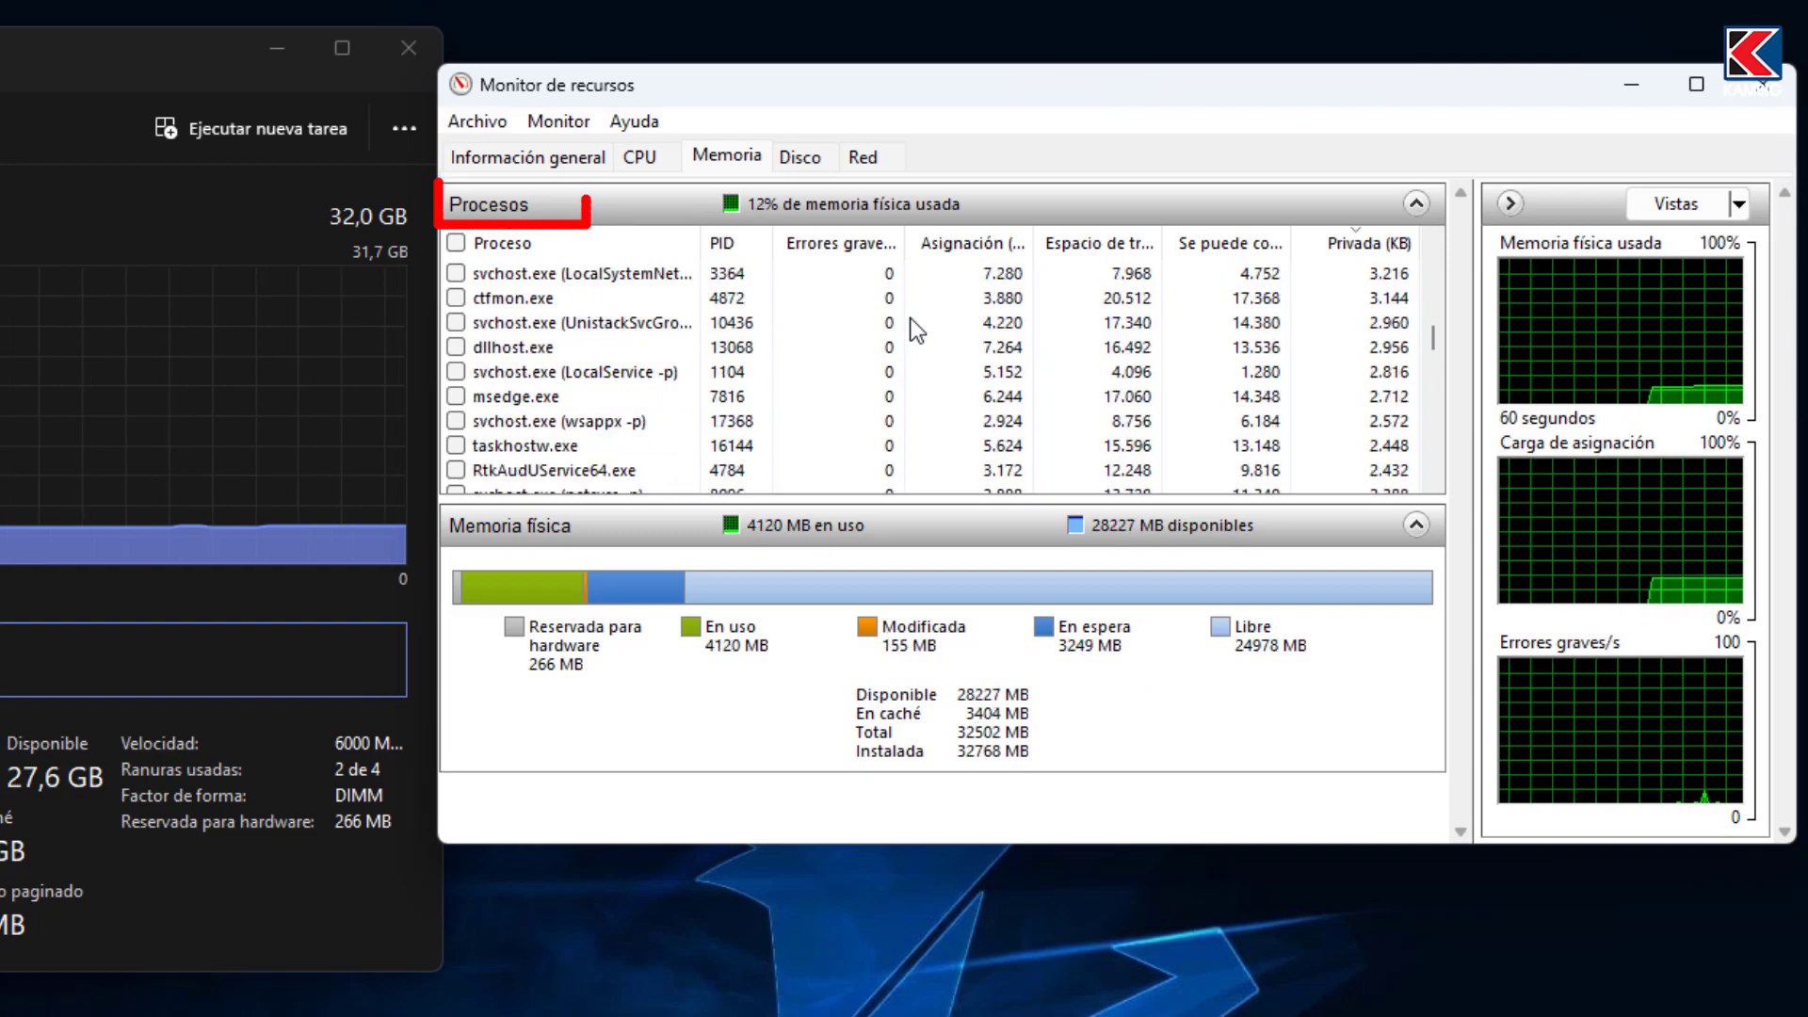
{"action": "scroll", "coordinate": [910, 318], "scroll_direction": "down", "scroll_amount": 10}
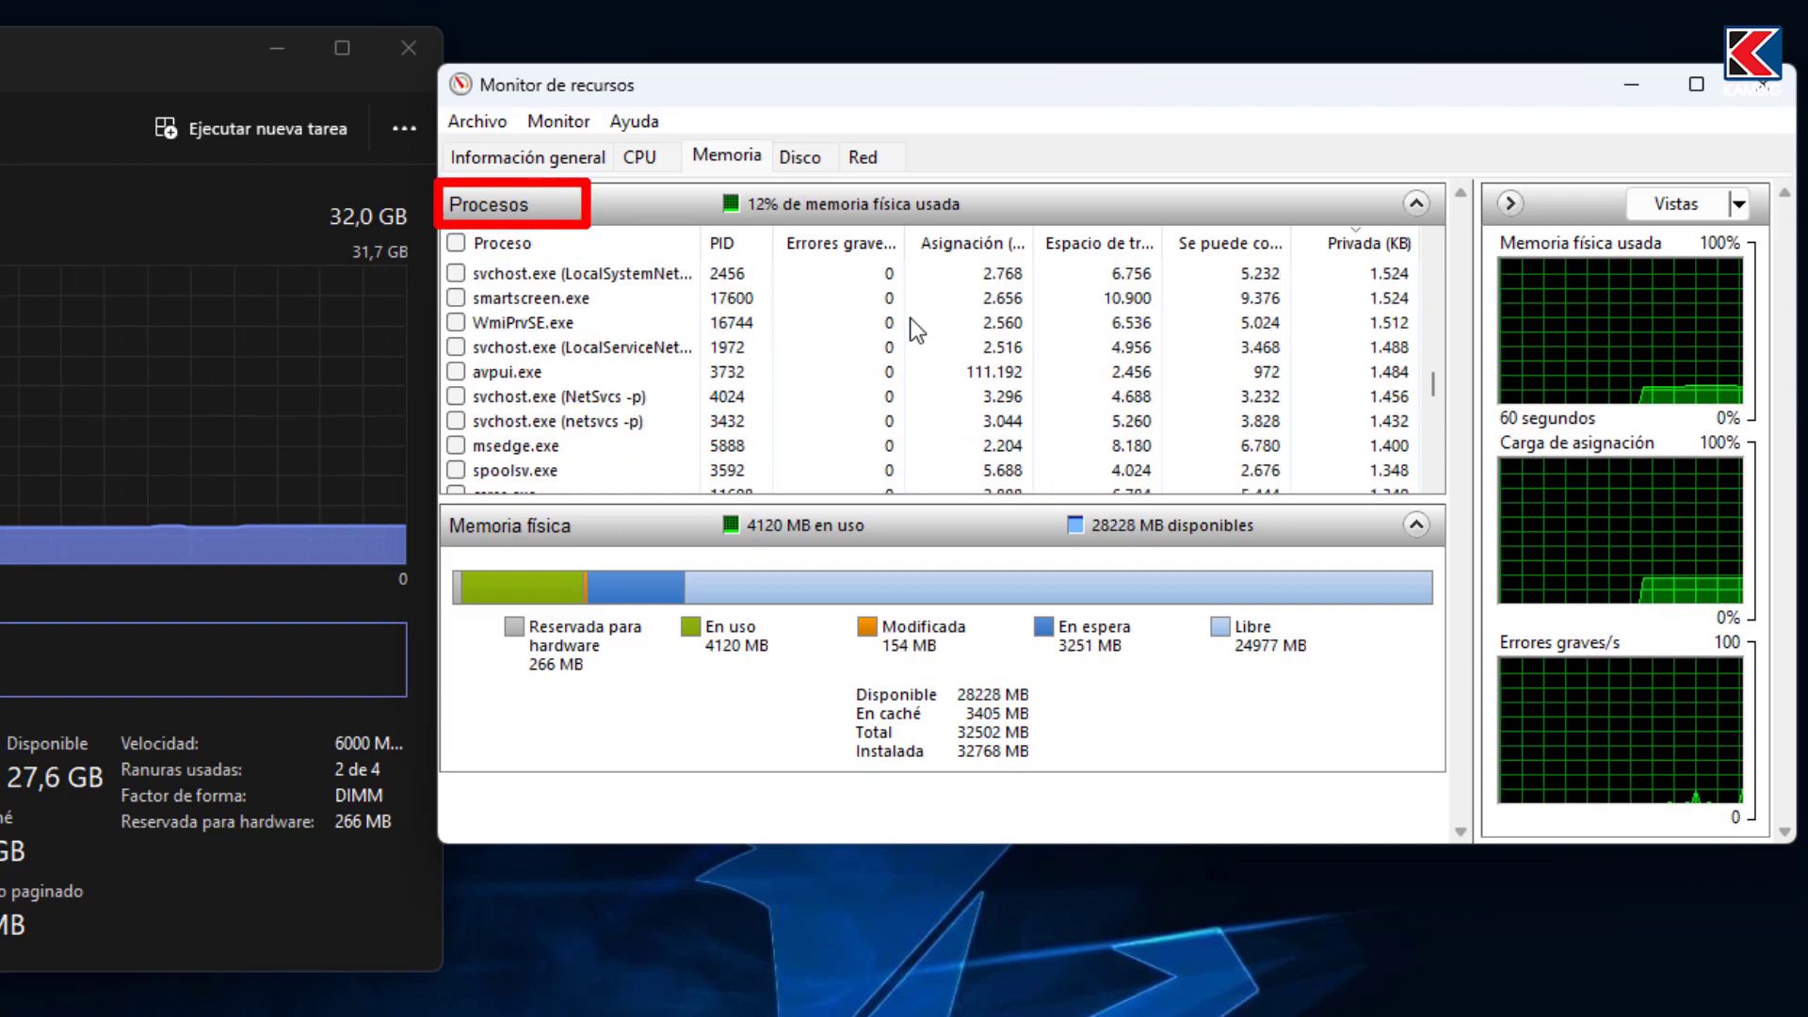
{"action": "scroll", "coordinate": [910, 318], "scroll_direction": "down", "scroll_amount": 10}
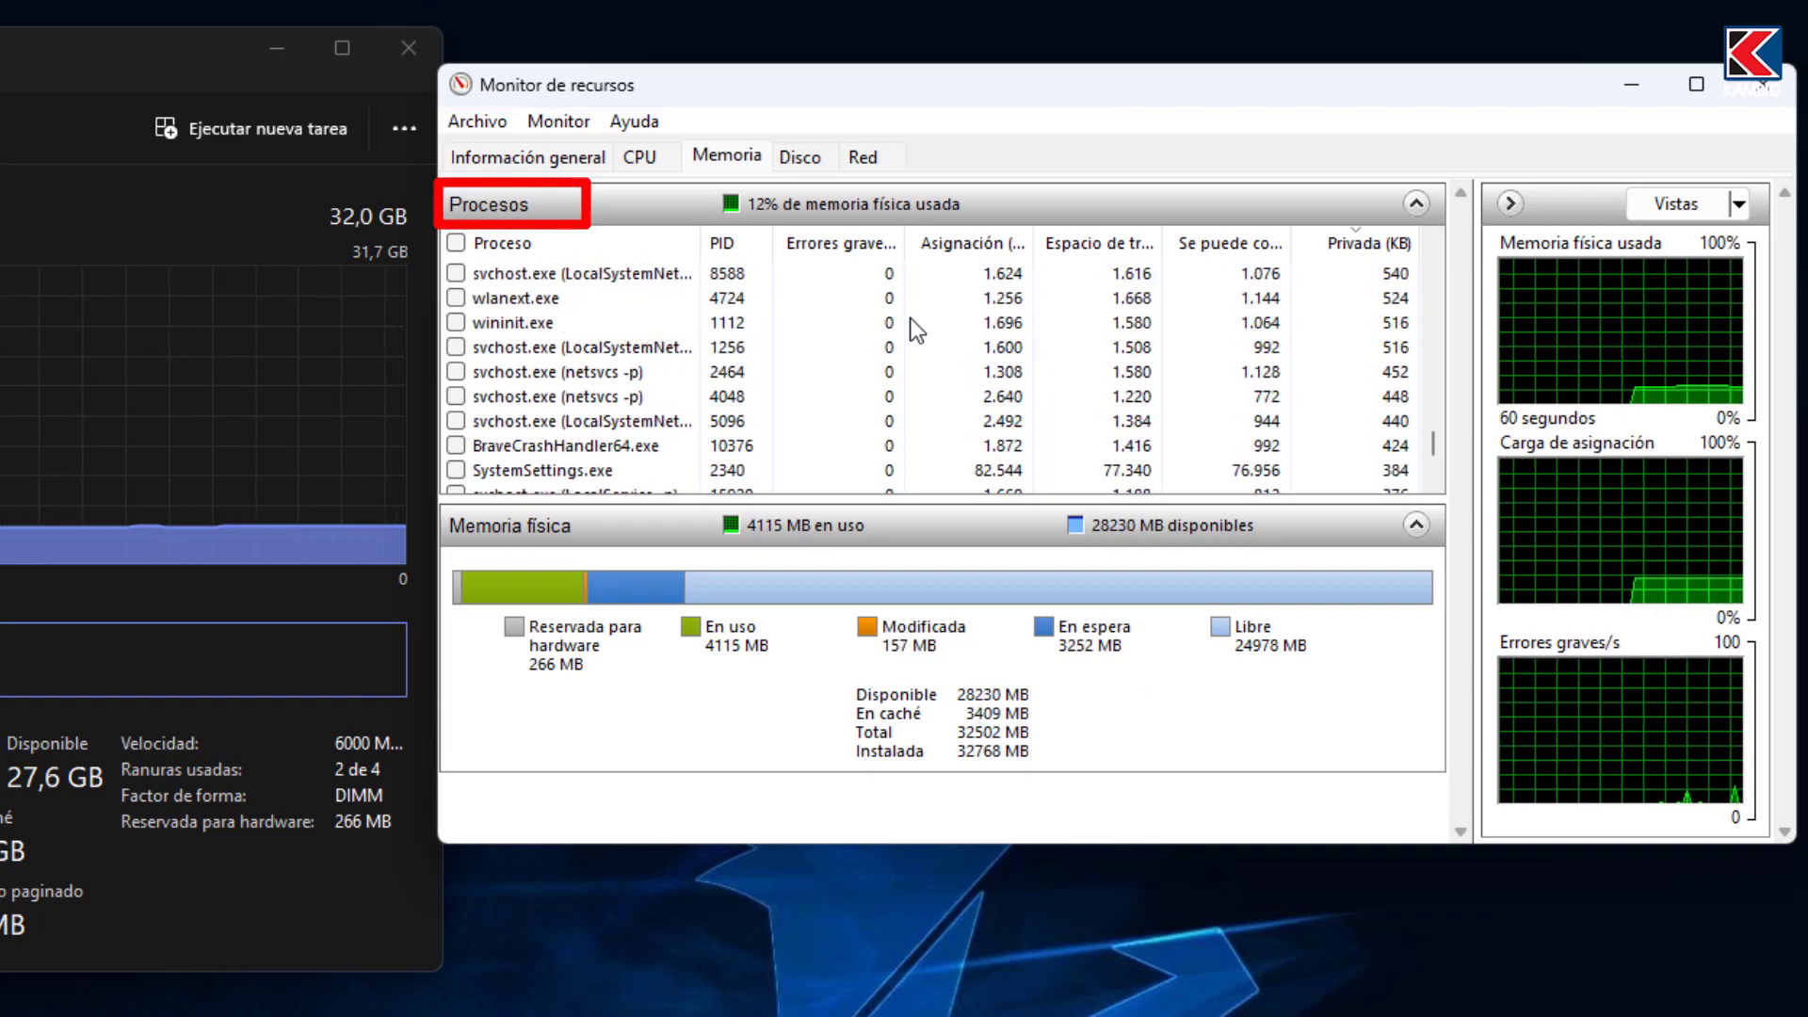
{"action": "scroll", "coordinate": [910, 318], "scroll_direction": "up", "scroll_amount": 20}
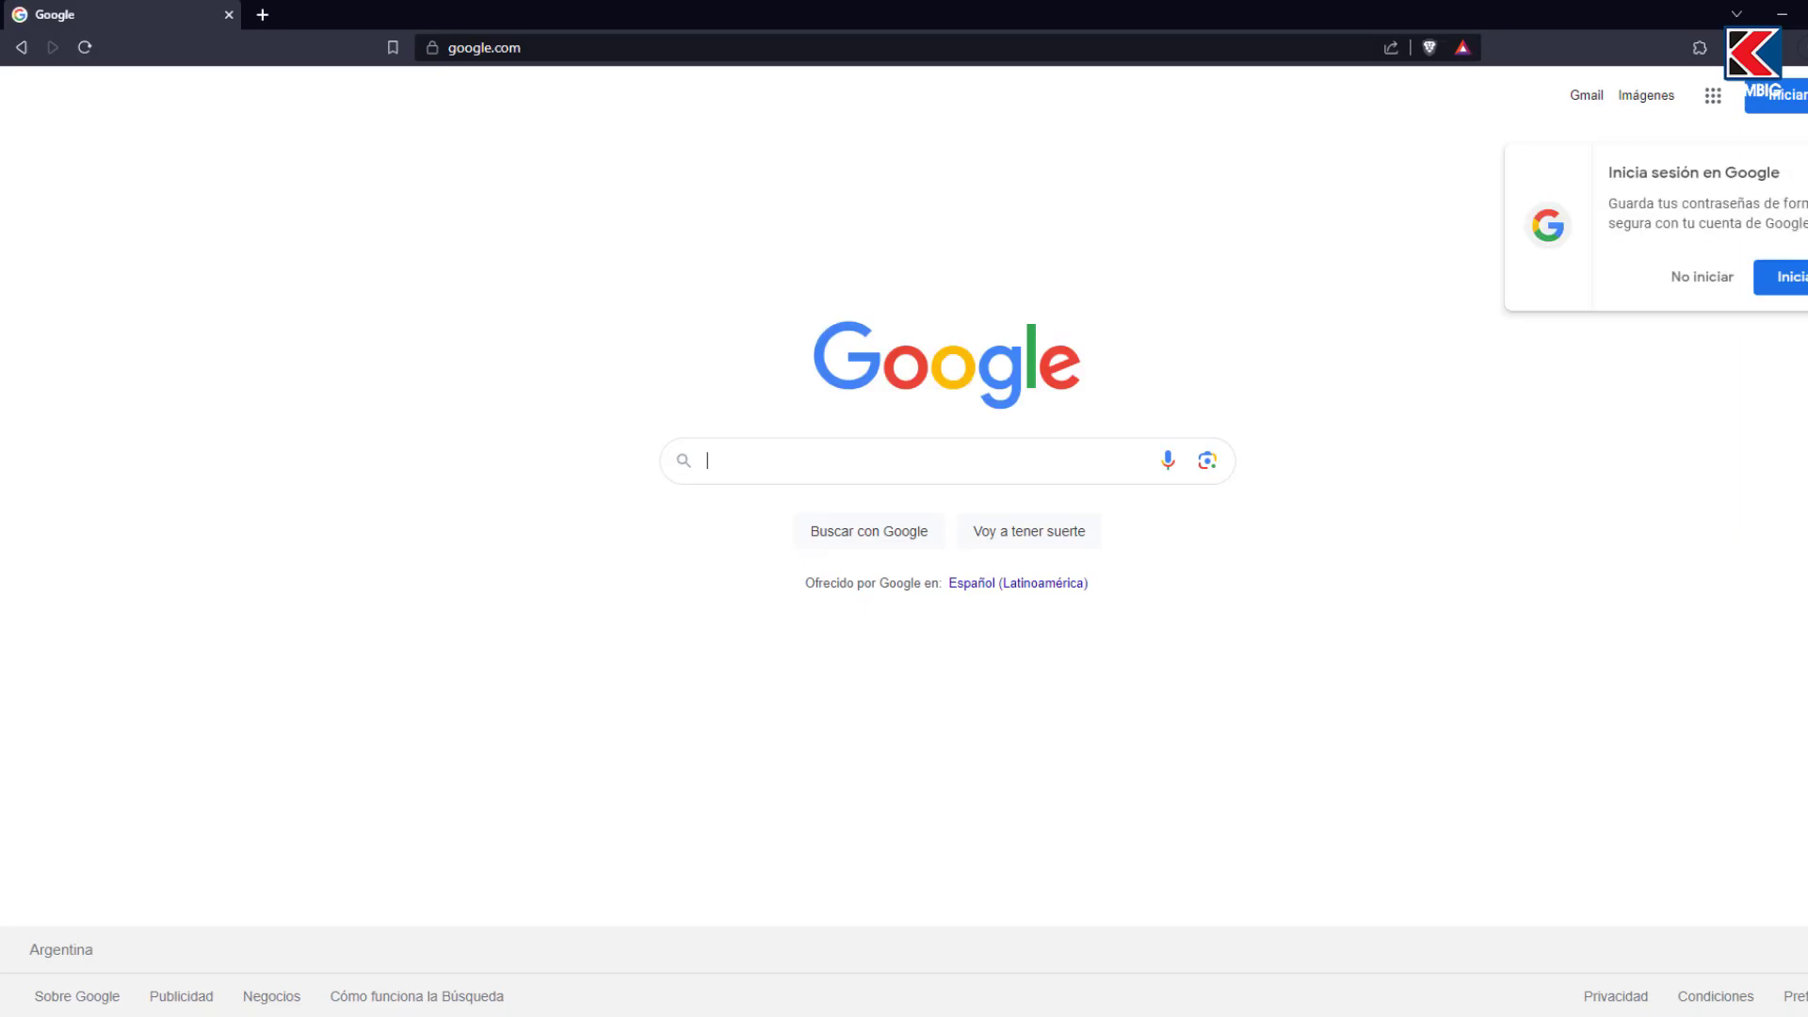
Search Google for "rammap" in the web browser and open Microsoft's RAMMap - Sysinternals page.
{"action": "left_click", "coordinate": [843, 460]}
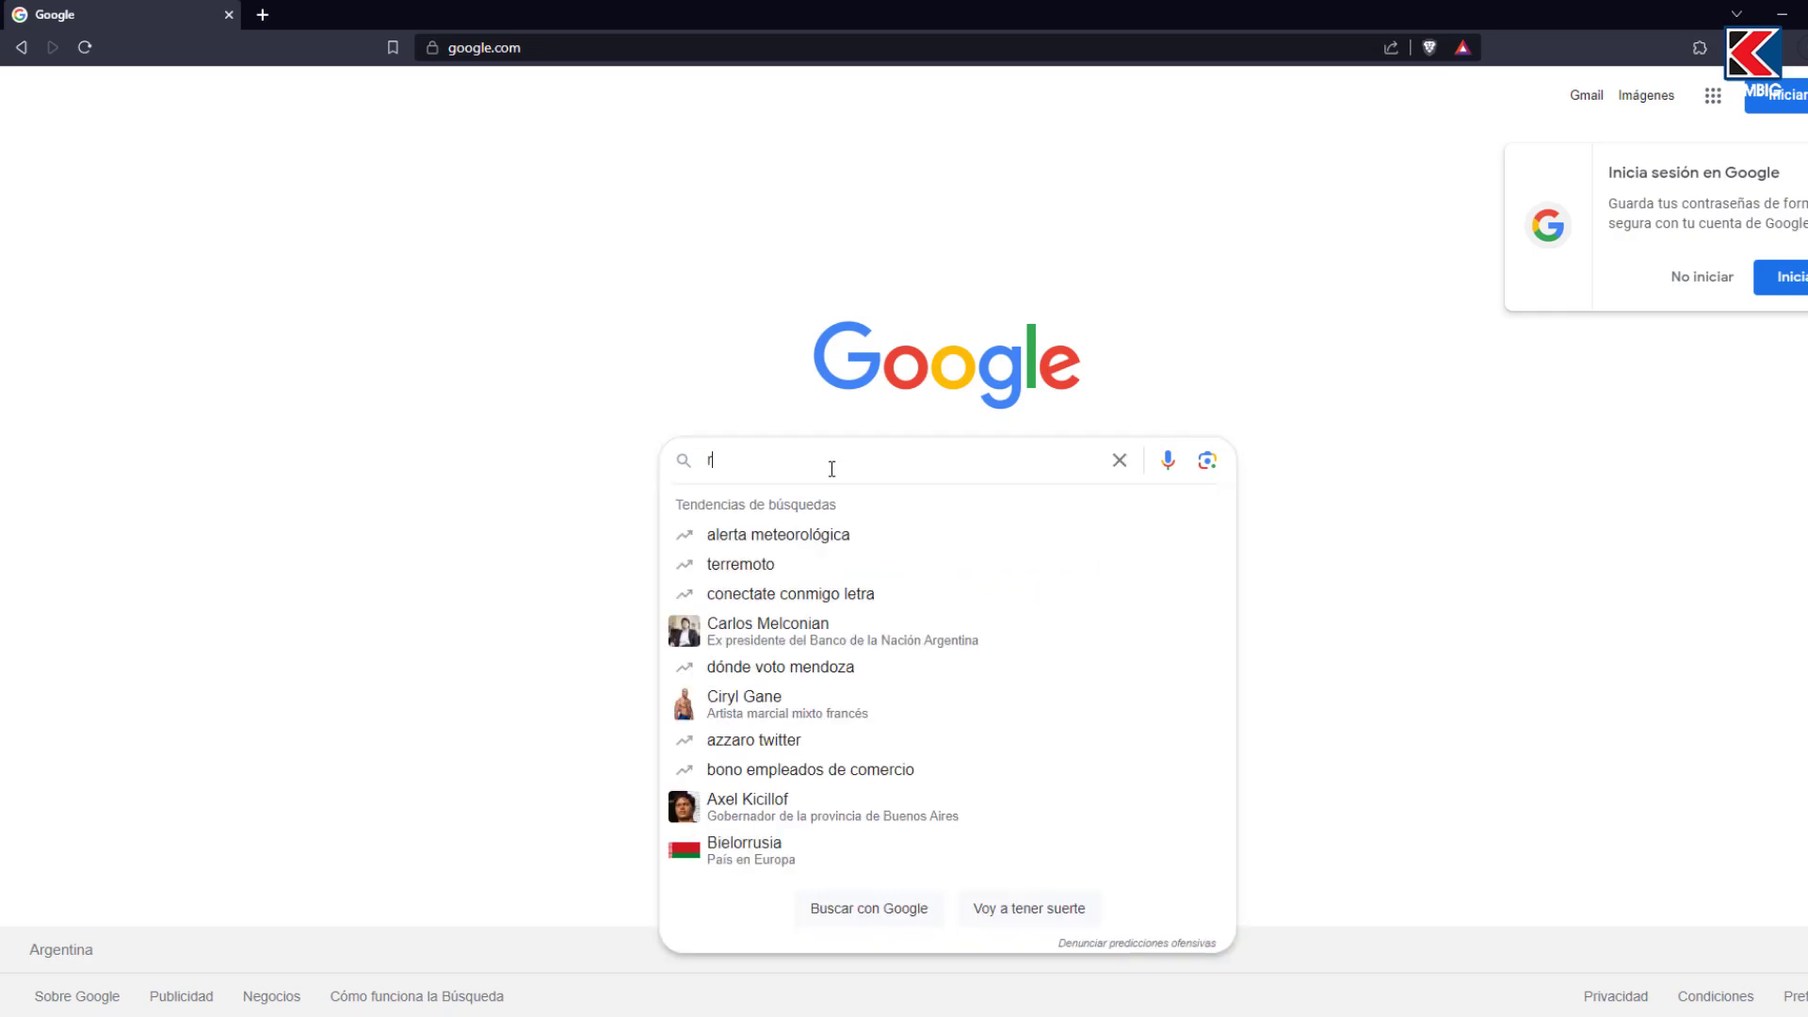
{"action": "type", "text": "rammap"}
{"action": "key", "text": "Return"}
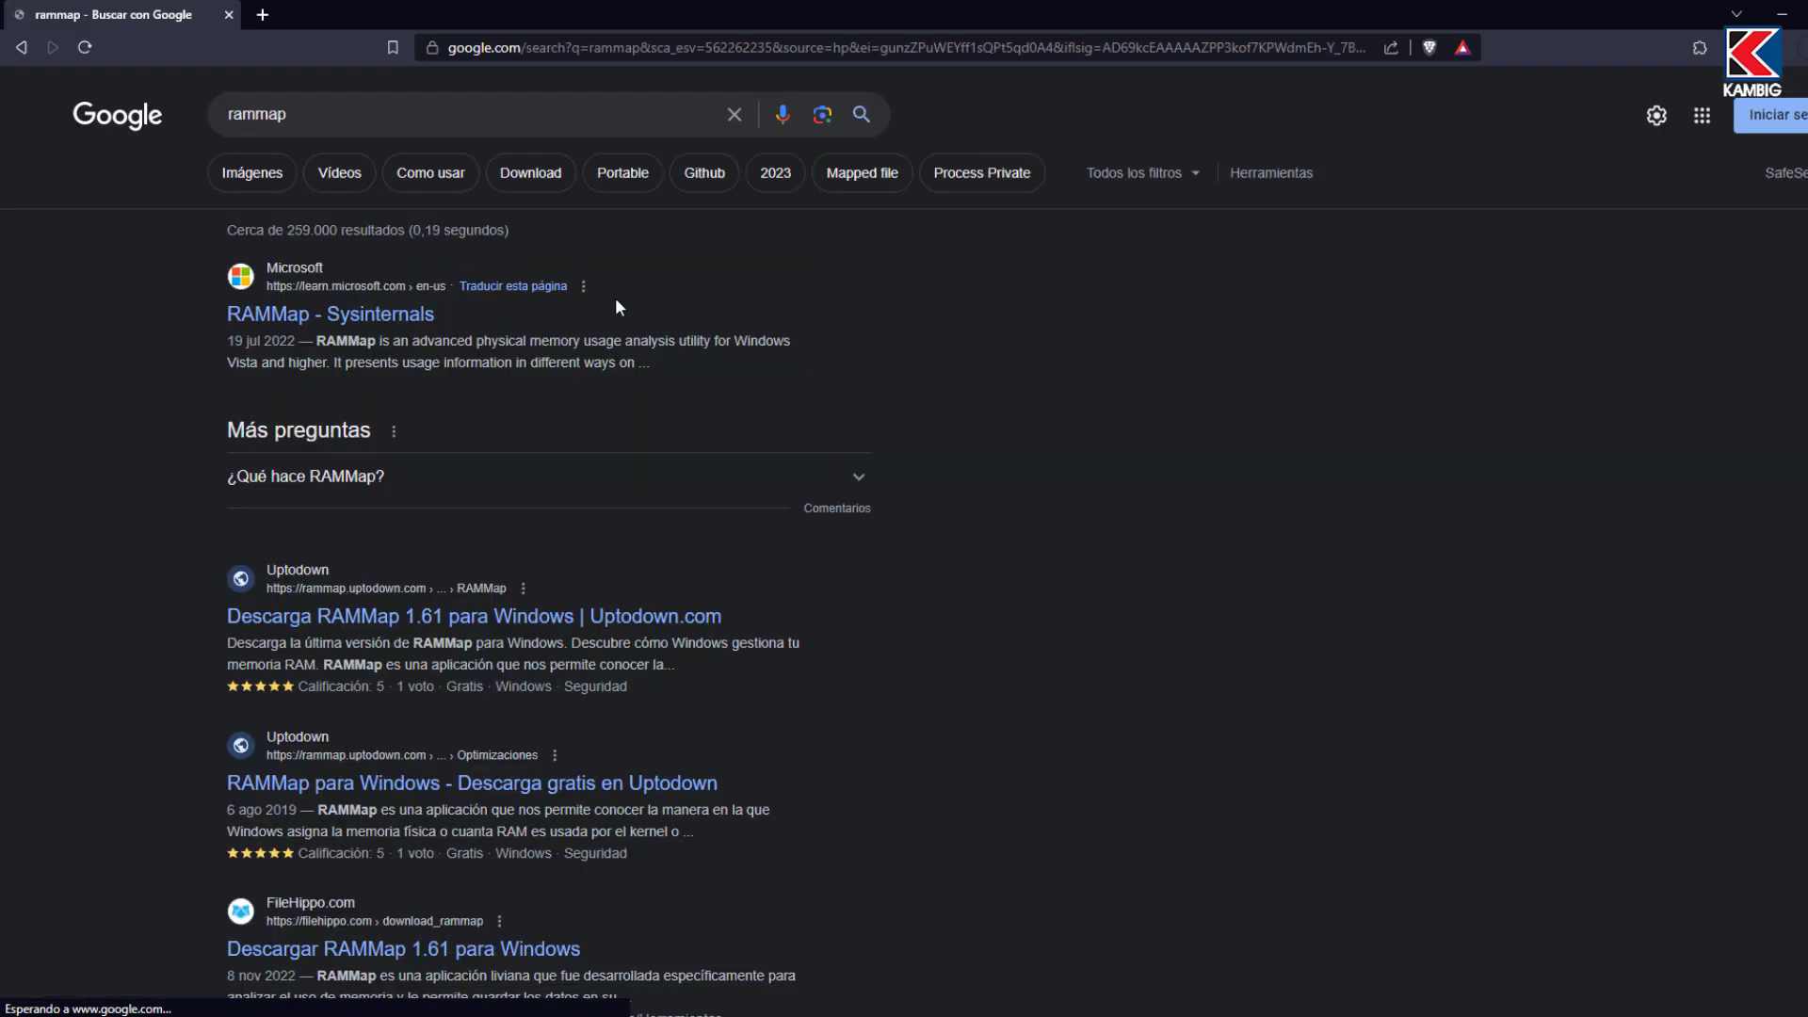
{"action": "left_click", "coordinate": [324, 279]}
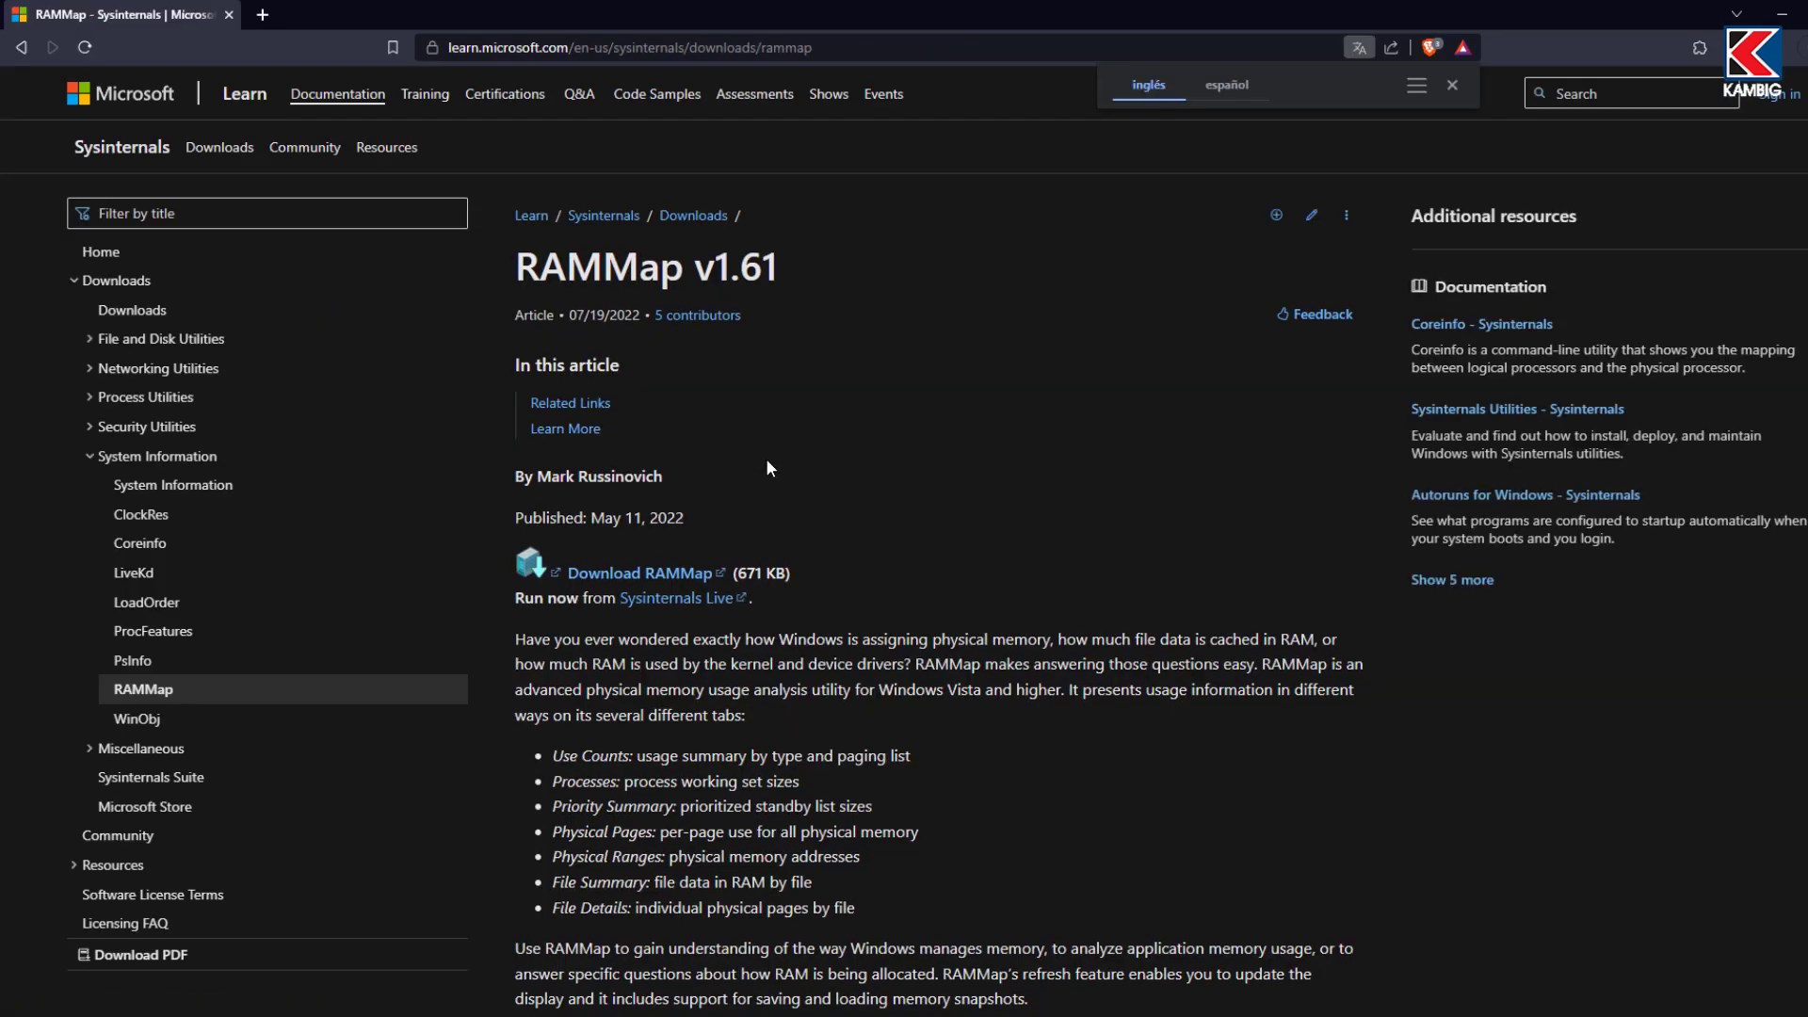
Download RAMMap and save RAMMap.zip in the Escritorio folder.
{"action": "left_click", "coordinate": [703, 577]}
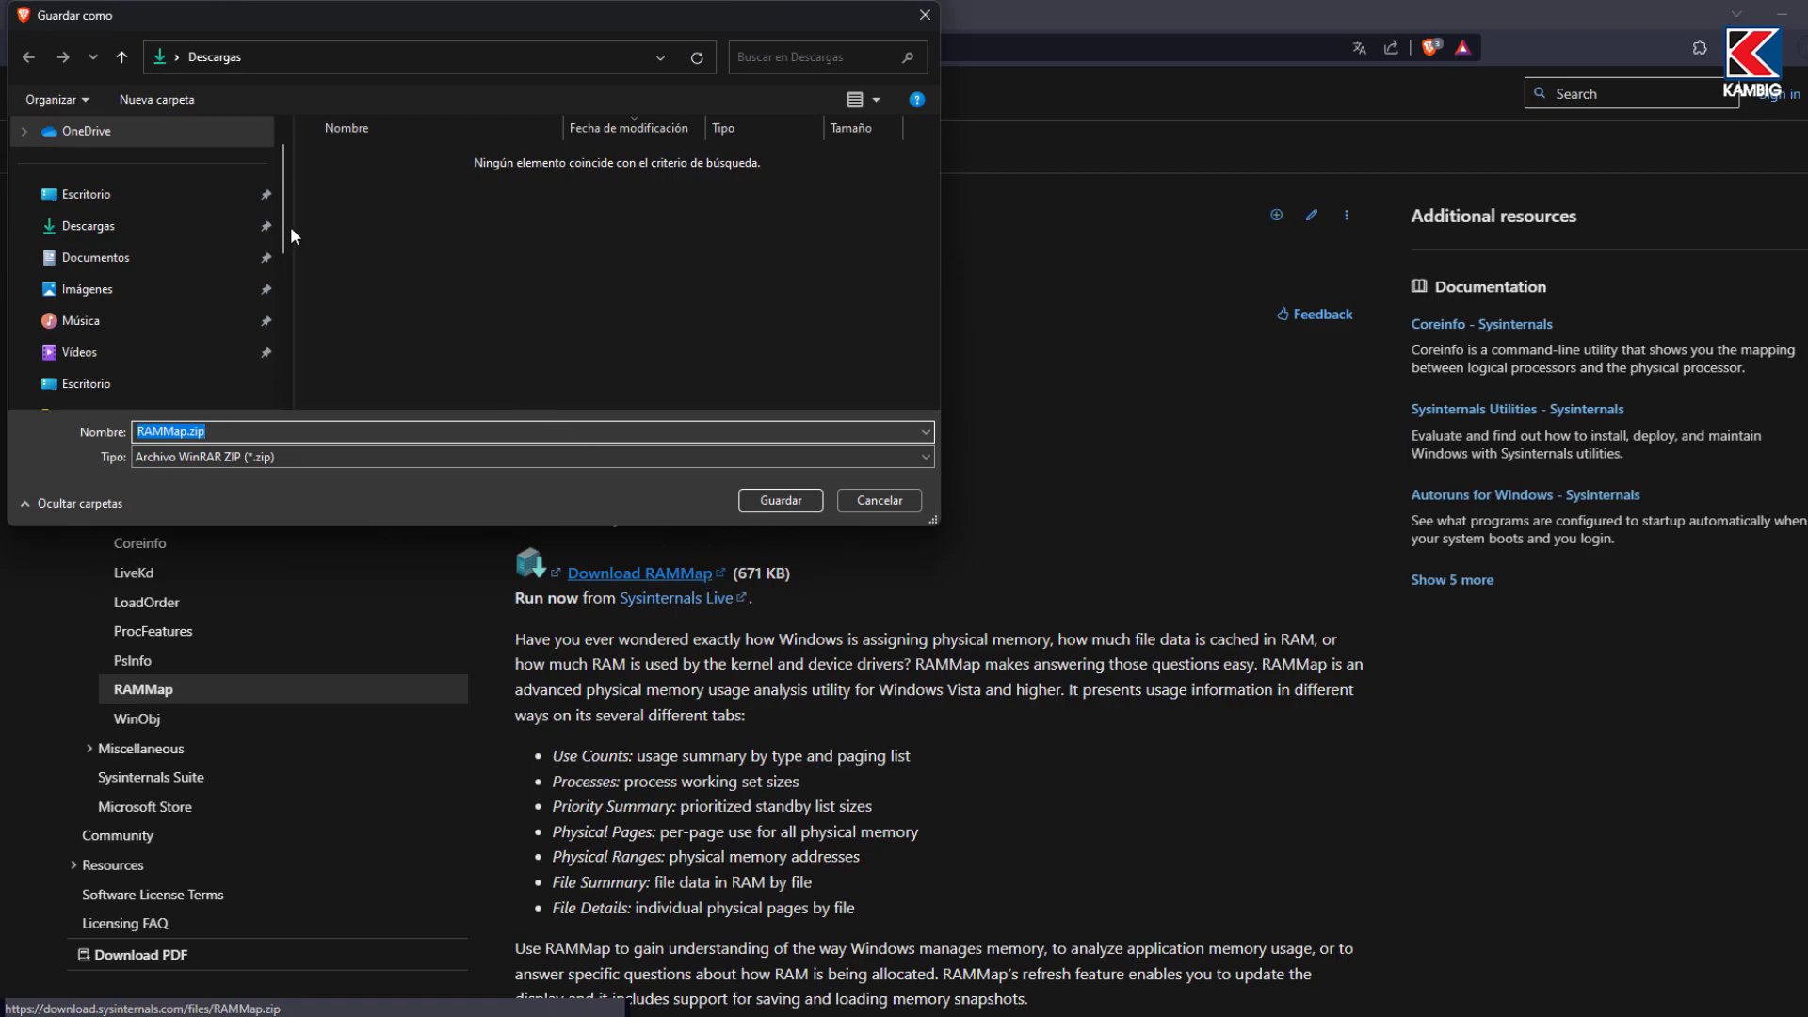
{"action": "left_click", "coordinate": [104, 198]}
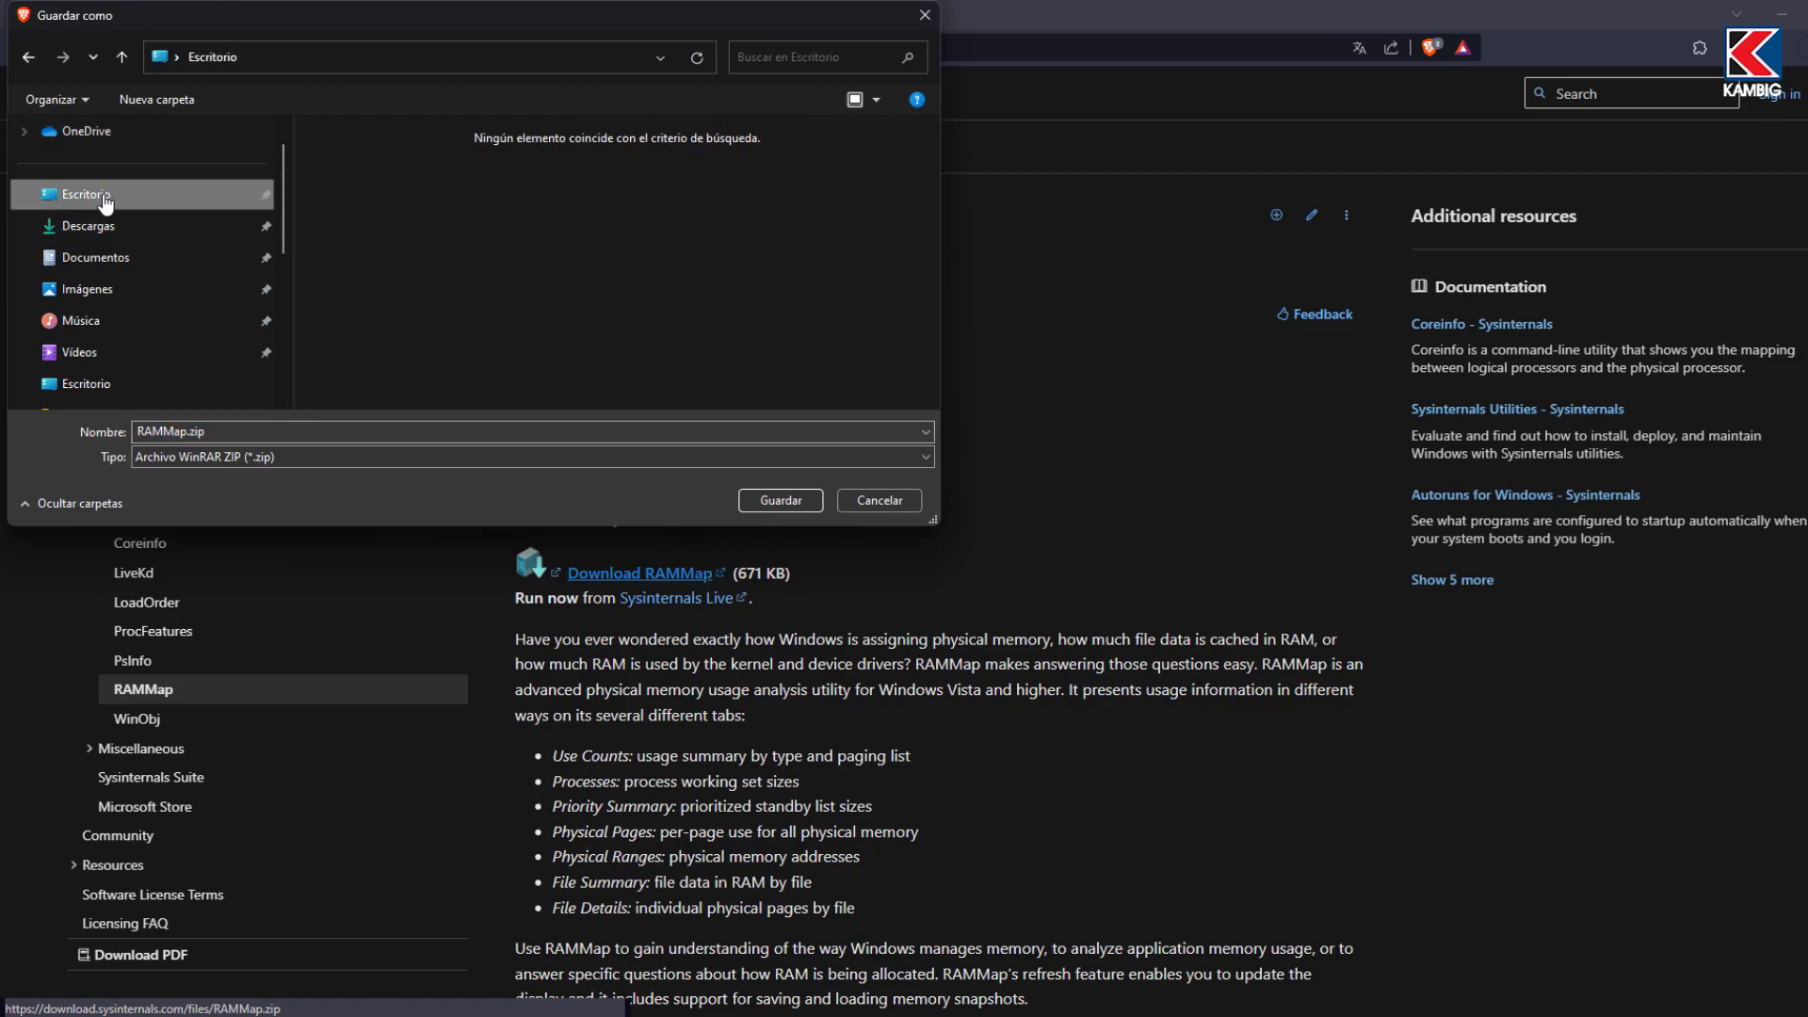
{"action": "left_click", "coordinate": [769, 498]}
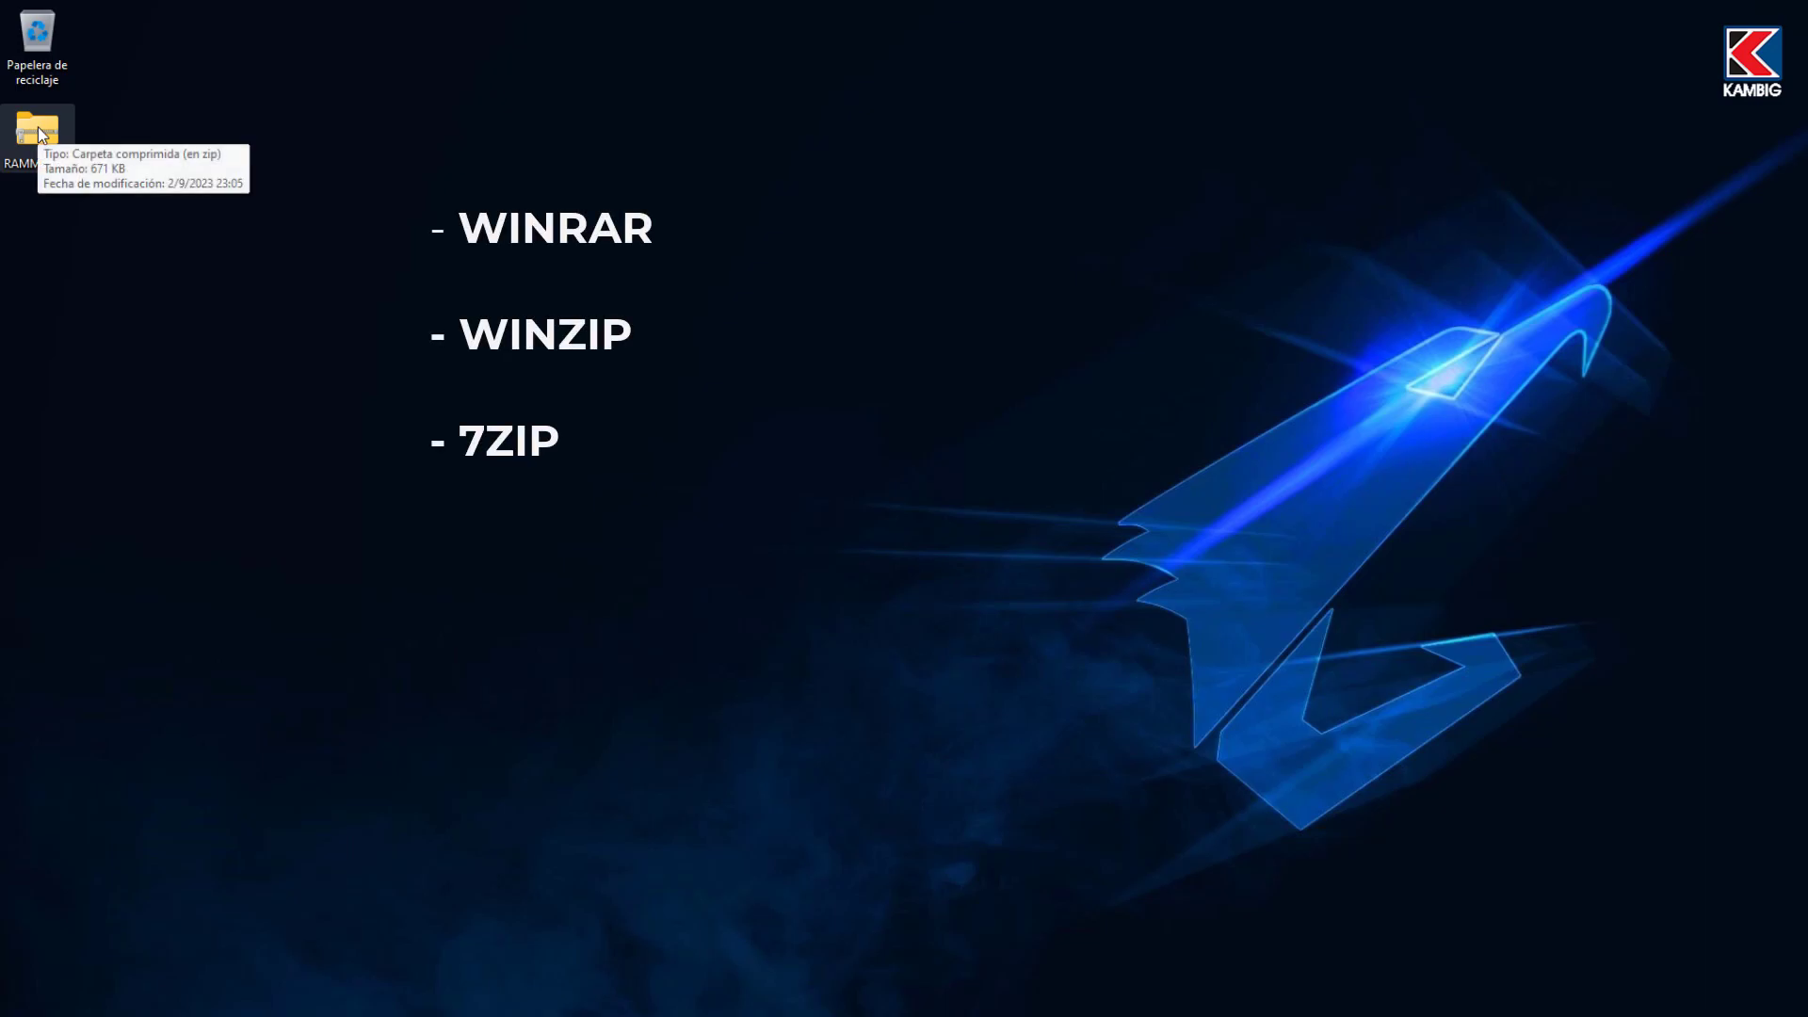
Extract all of RAMMap.zip into the proposed RAMMap folder on the desktop.
{"action": "right_click", "coordinate": [37, 128]}
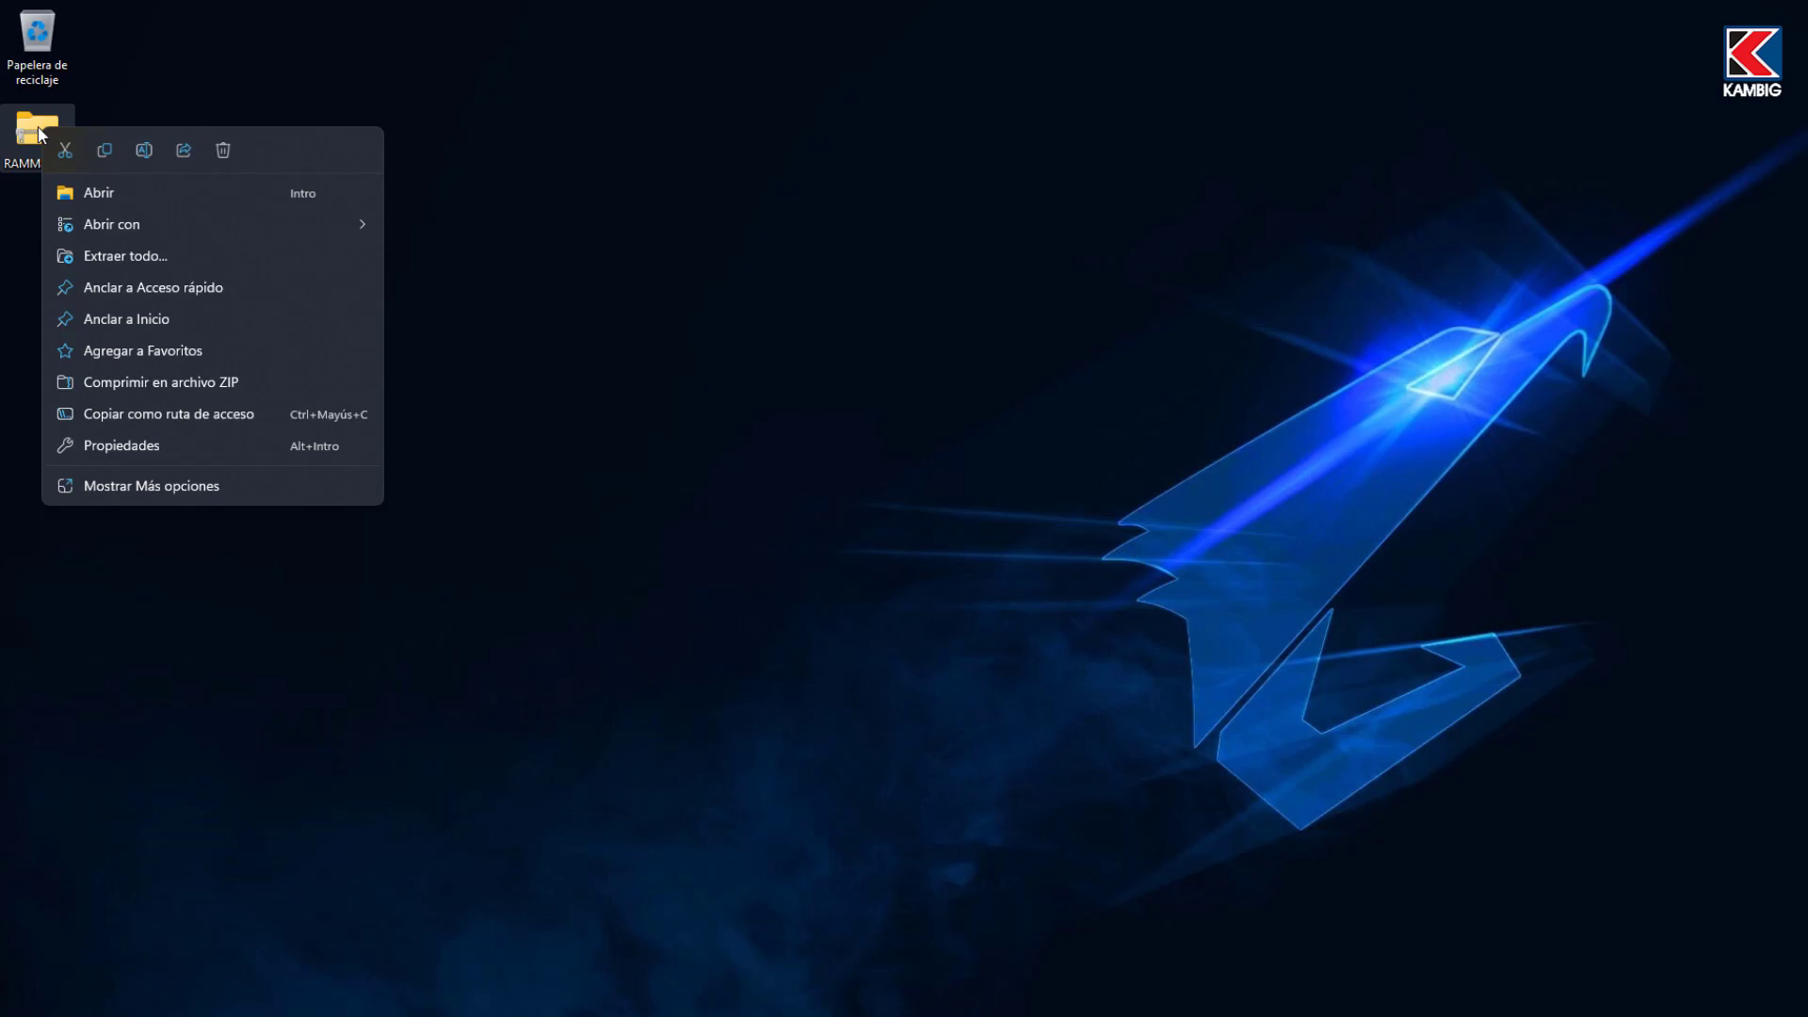
{"action": "left_click", "coordinate": [151, 260]}
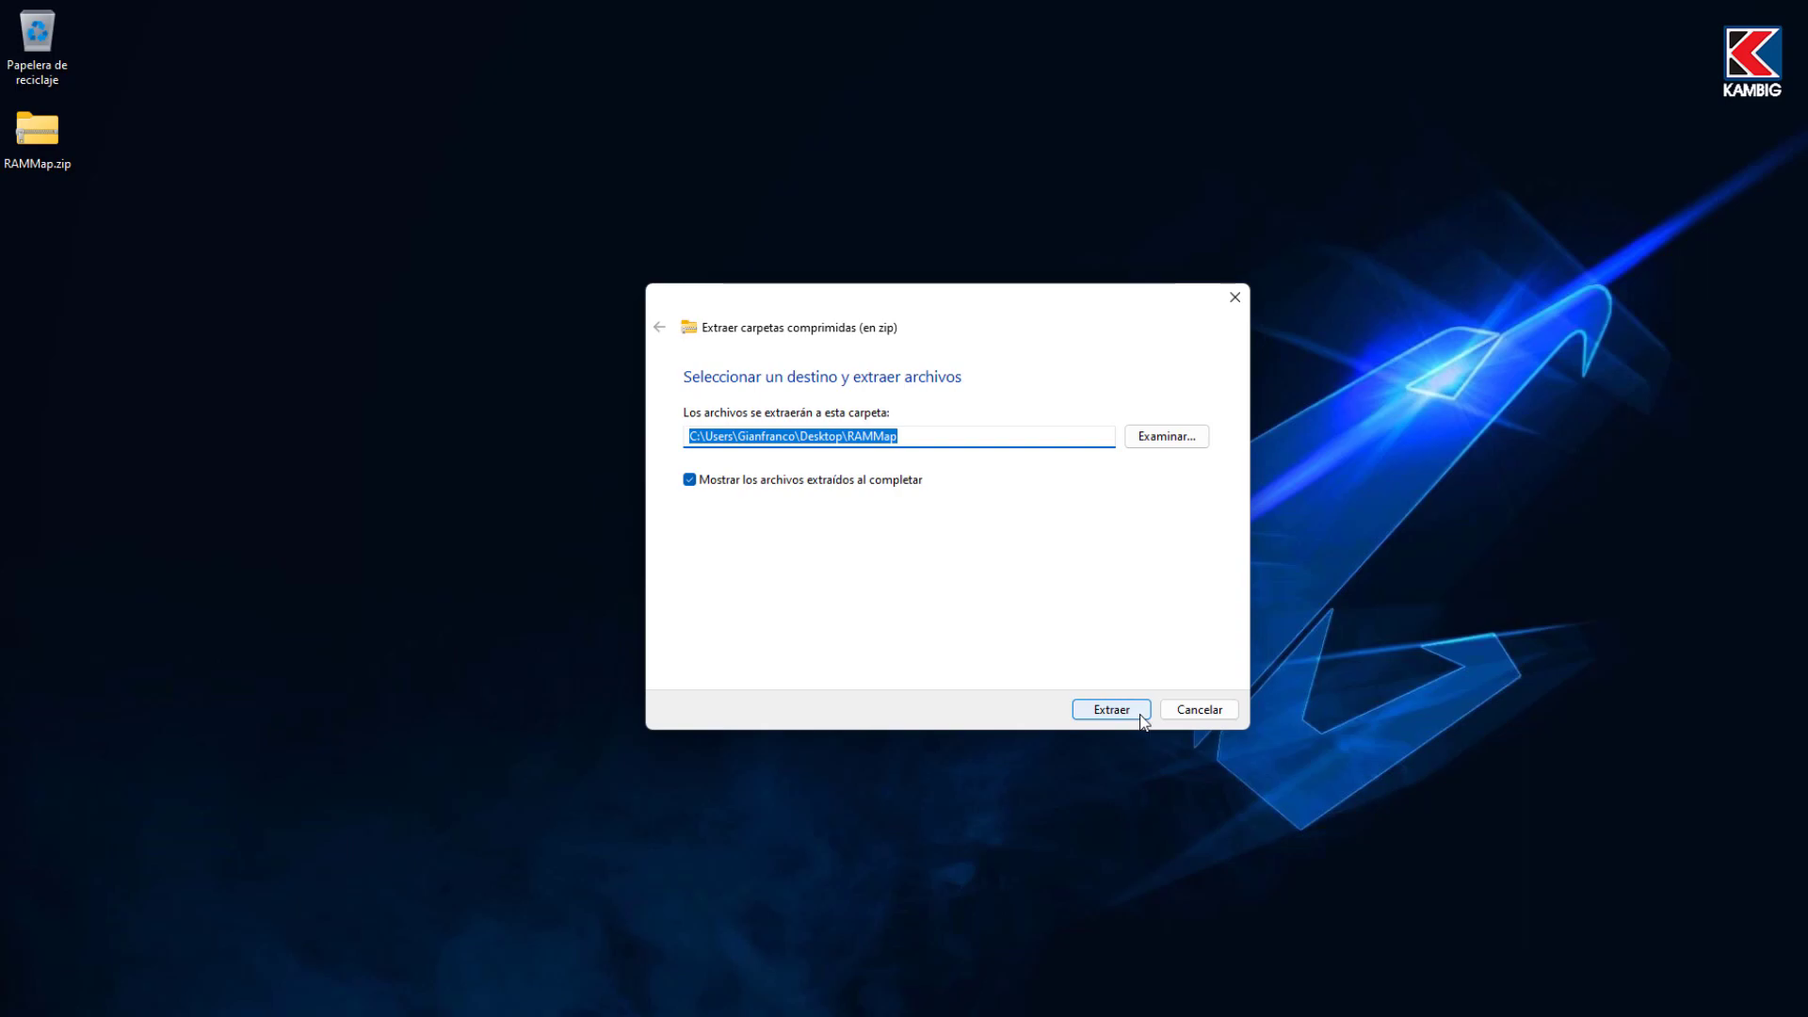
{"action": "left_click", "coordinate": [1141, 713]}
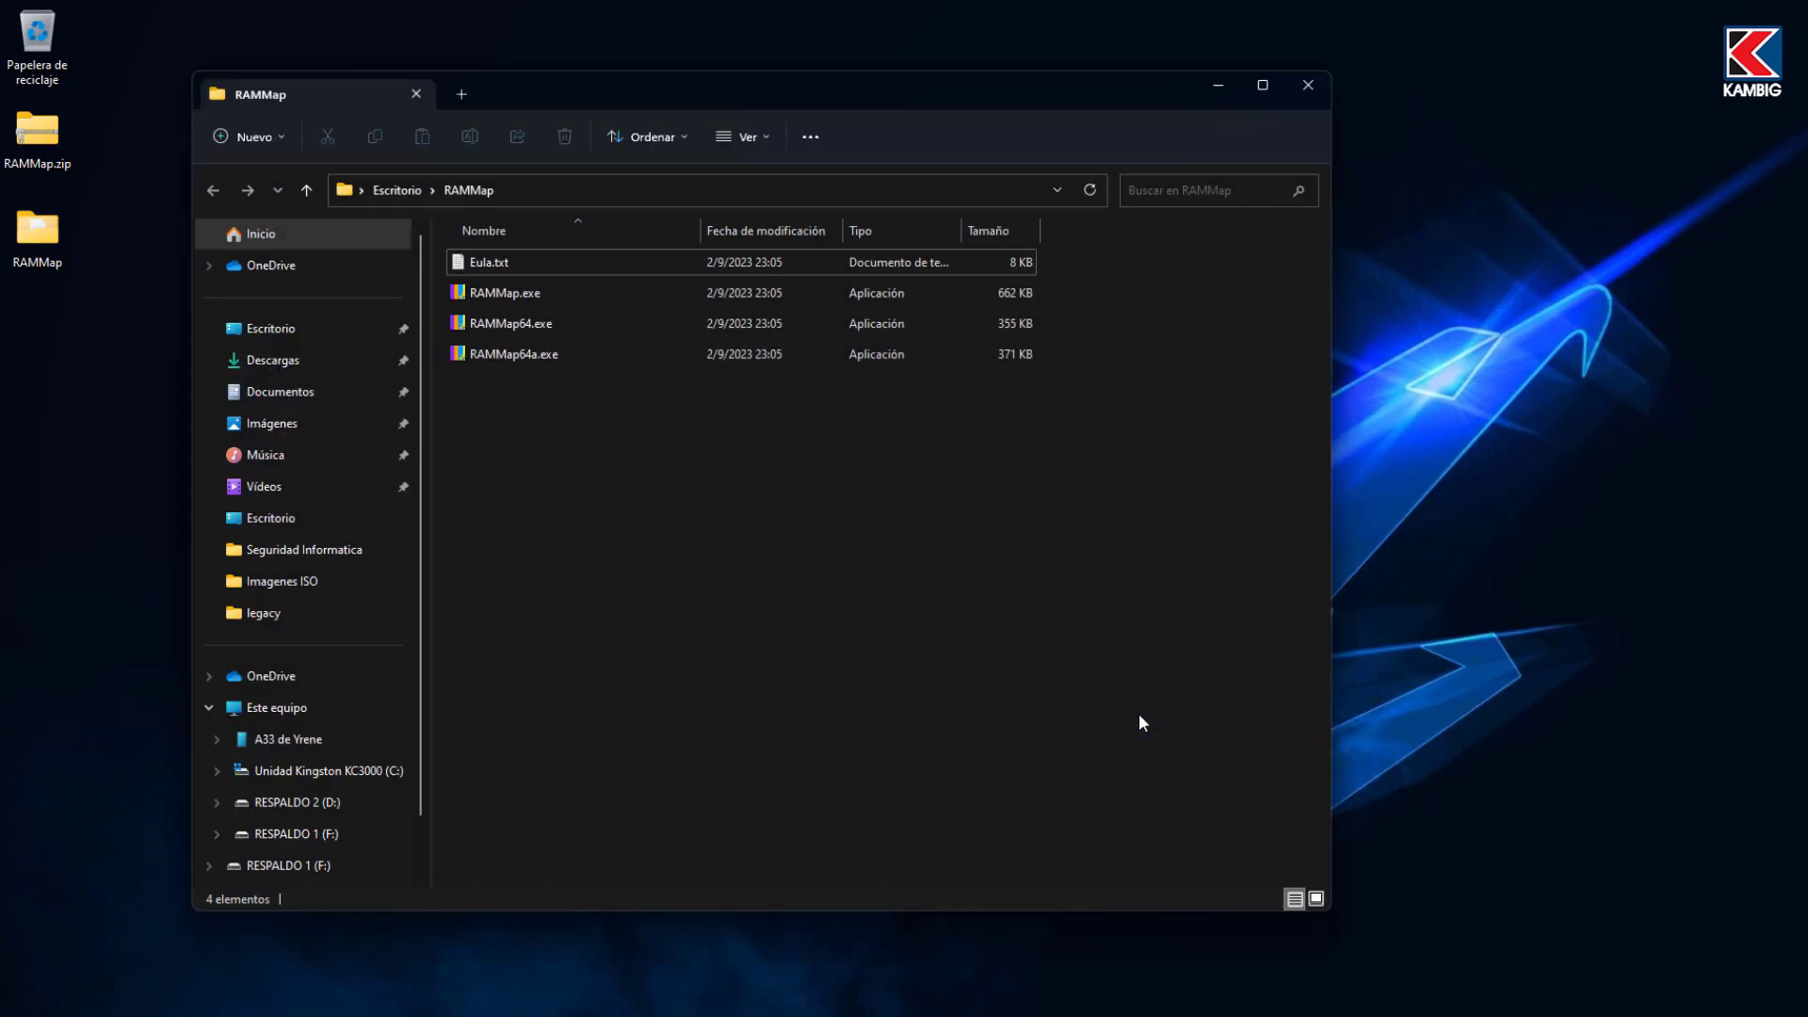
Run RAMMap64.exe as administrator from the extracted folder and move the window out of the way.
{"action": "right_click", "coordinate": [553, 324]}
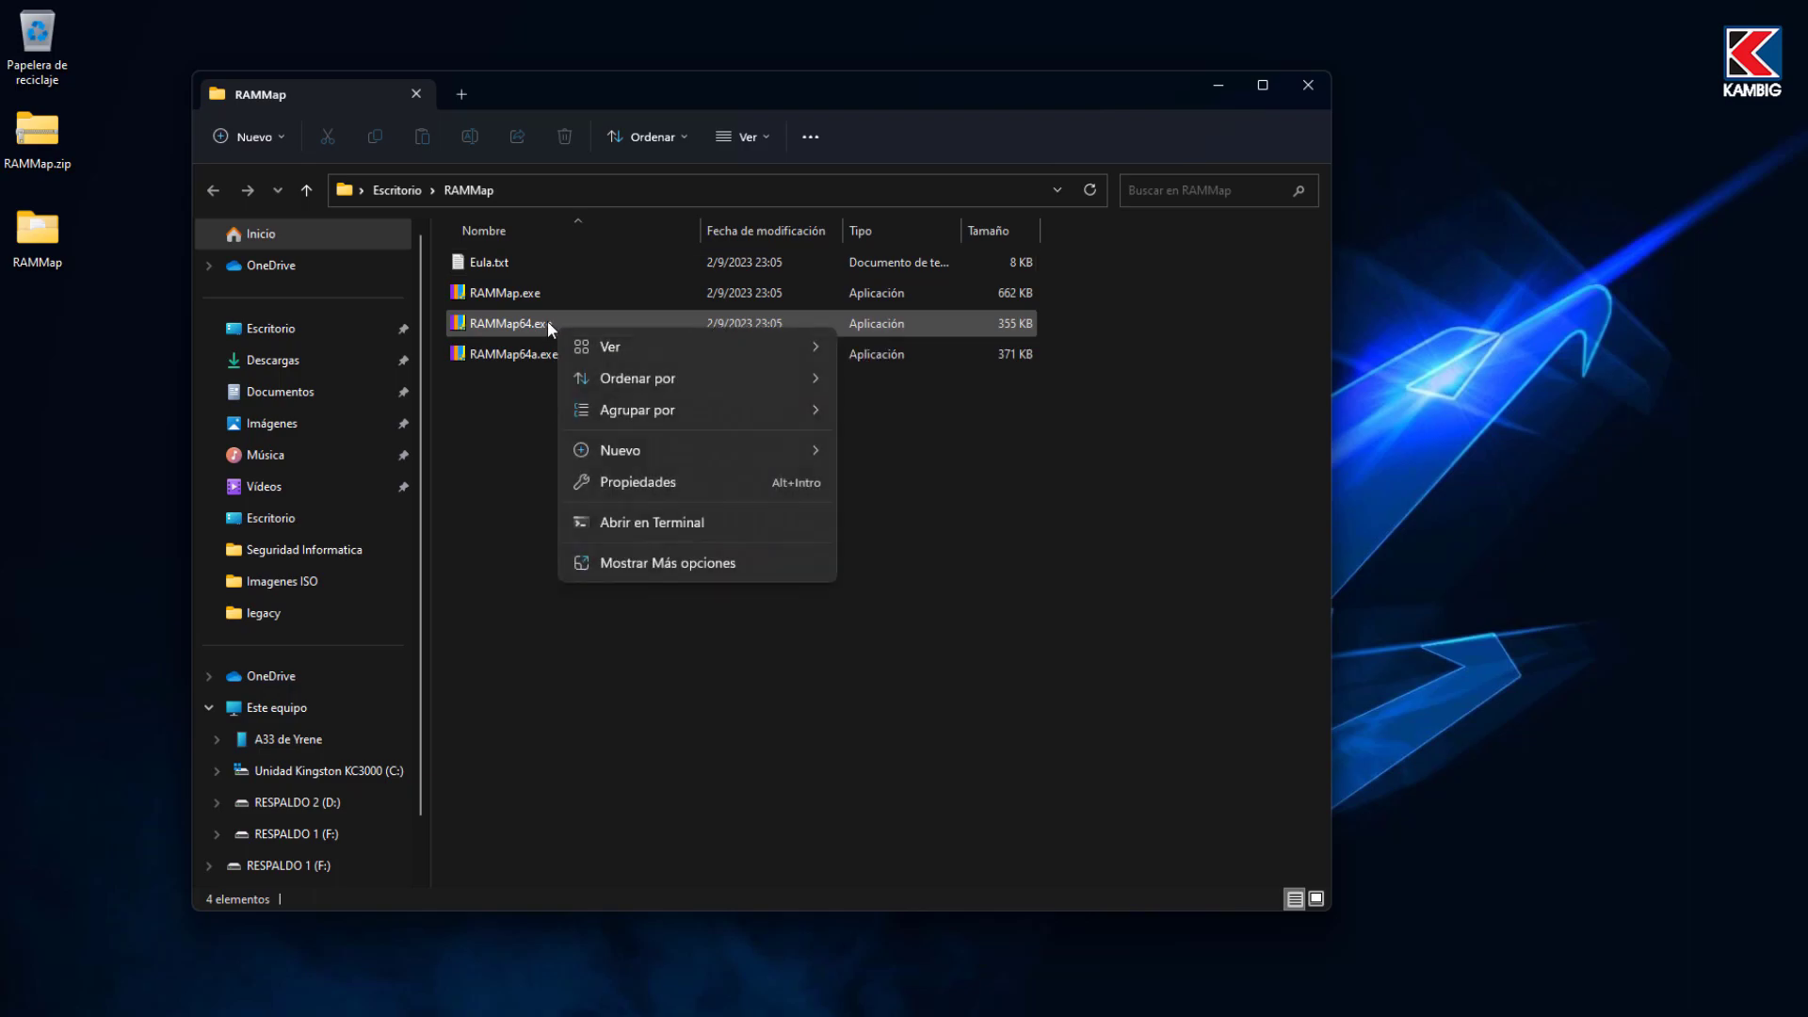
{"action": "right_click", "coordinate": [549, 325]}
{"action": "left_click", "coordinate": [670, 422]}
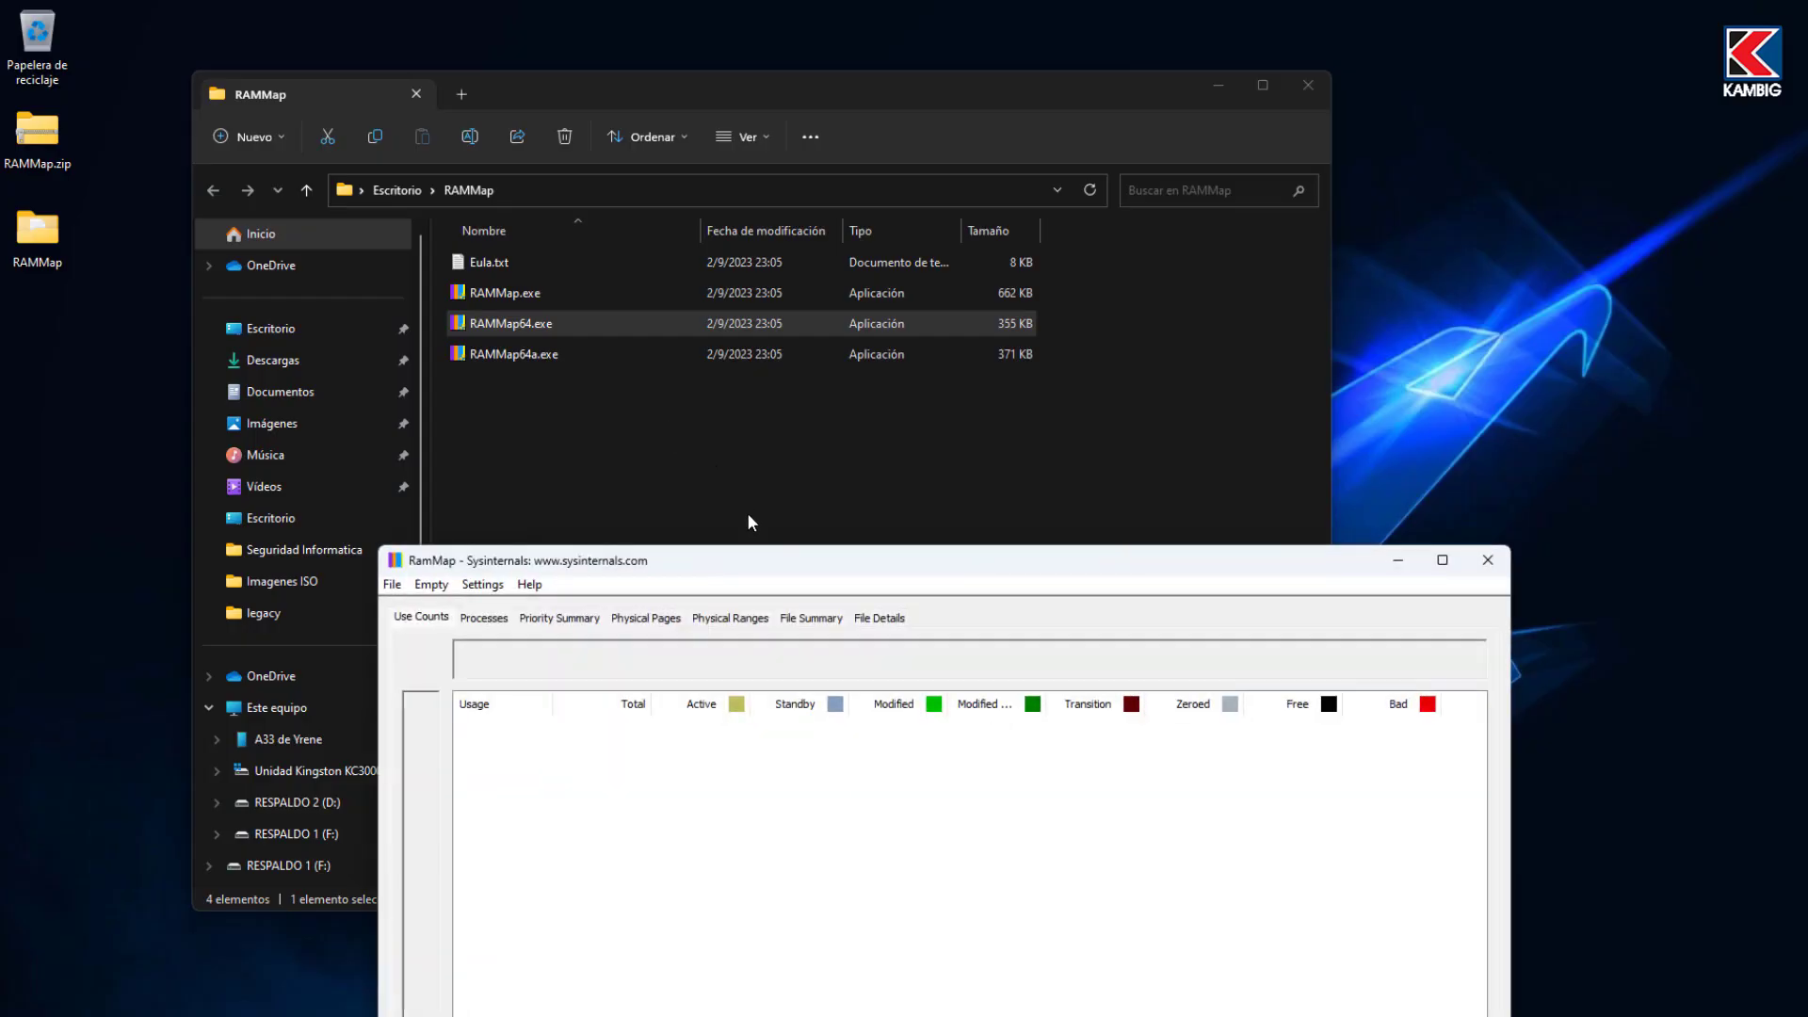
{"action": "left_click_drag", "start_coordinate": [737, 470], "coordinate": [656, 389]}
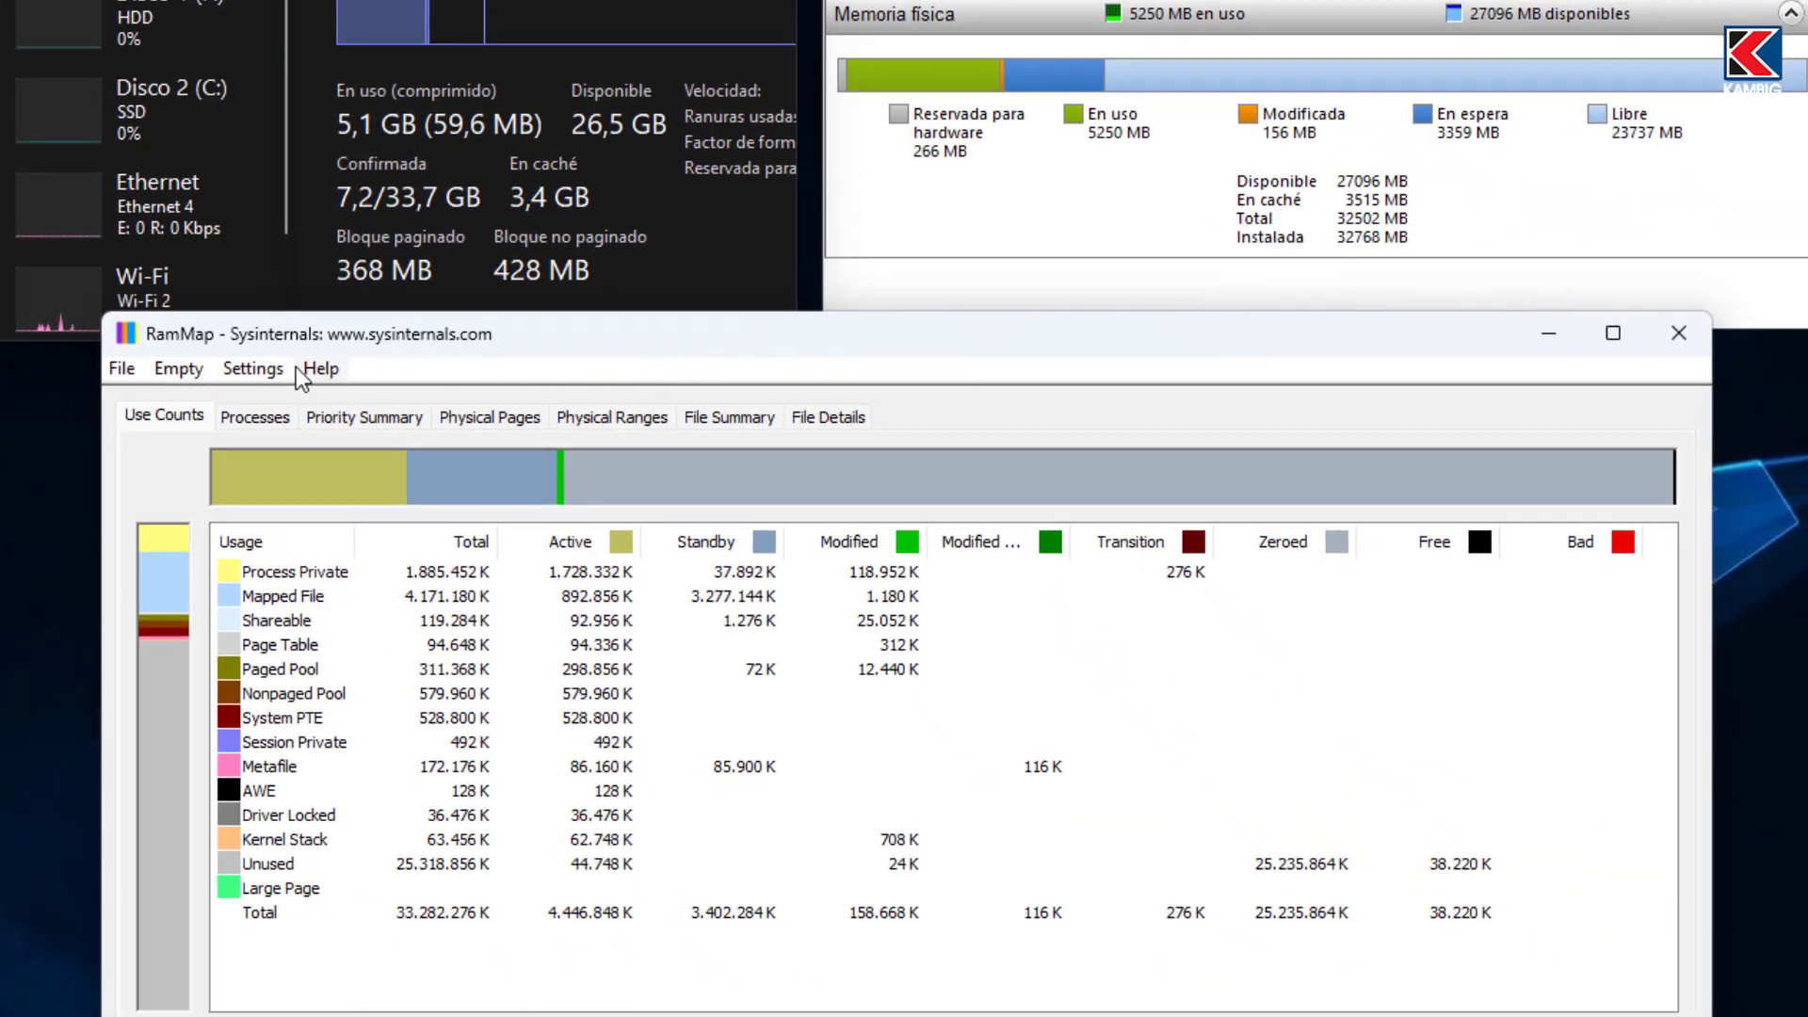
Empty the working sets and the standby list in RAMMap to free up RAM.
{"action": "left_click", "coordinate": [190, 369]}
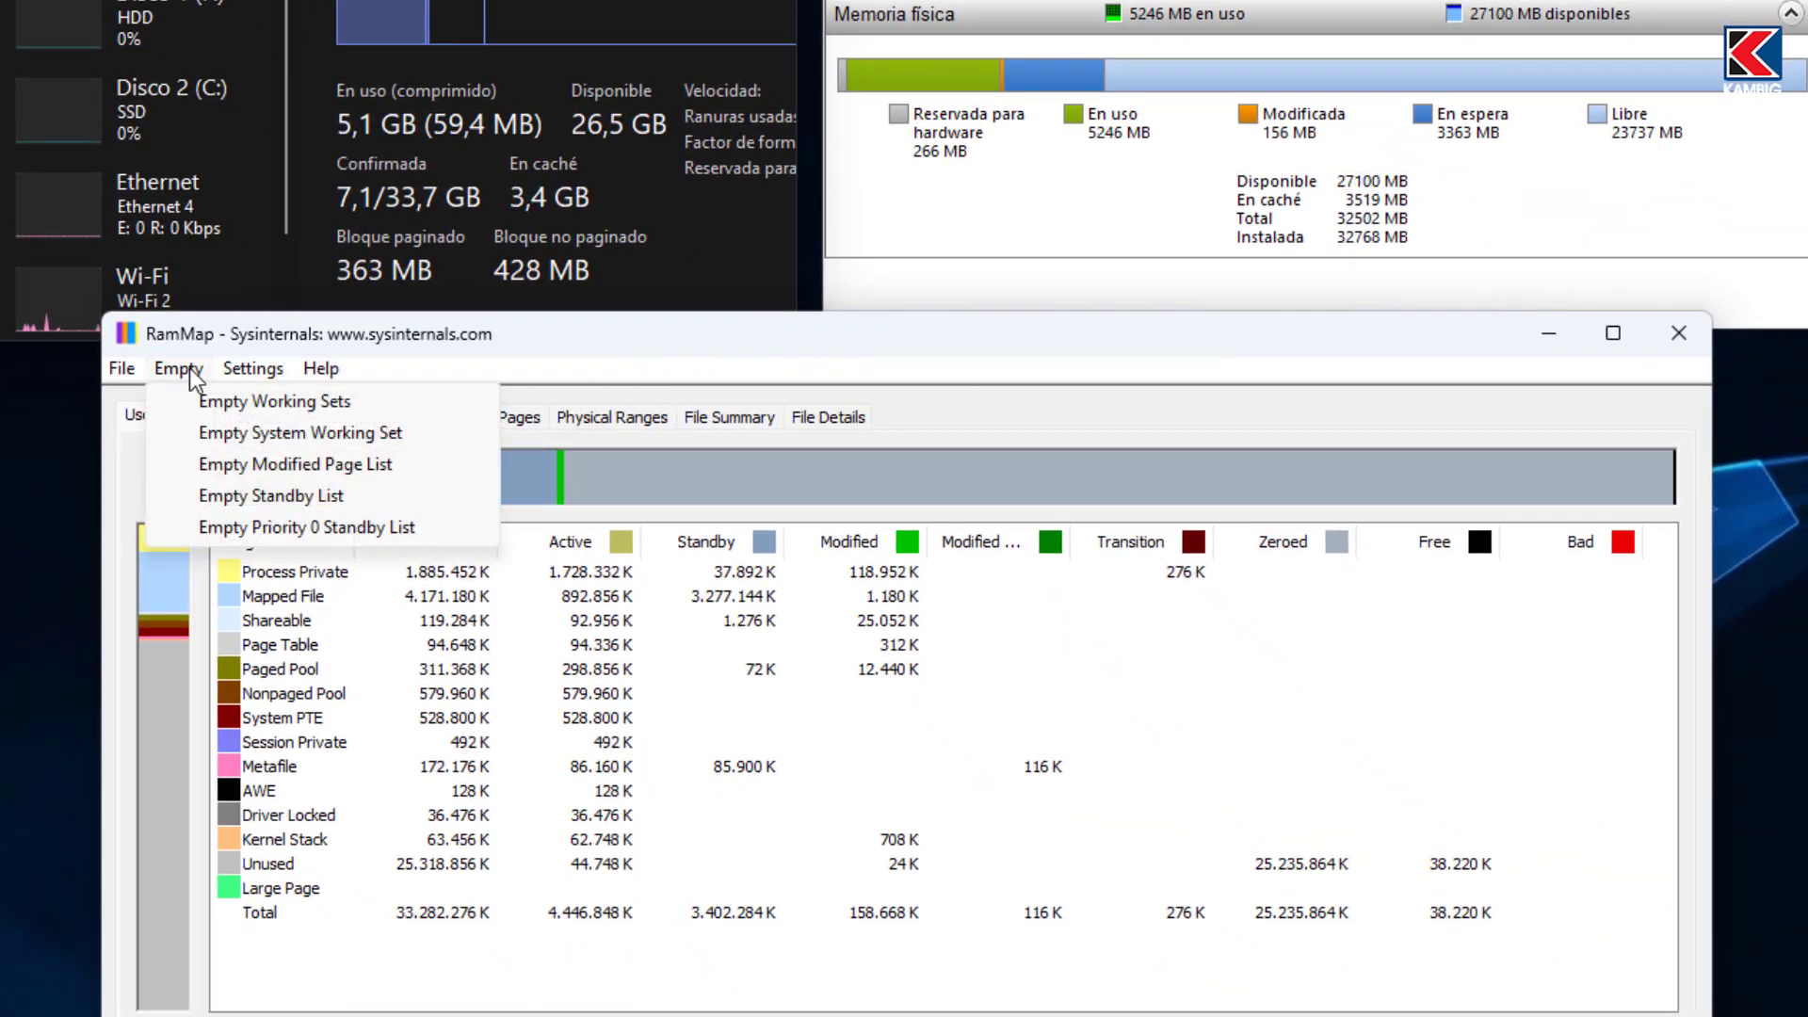
{"action": "left_click", "coordinate": [229, 402]}
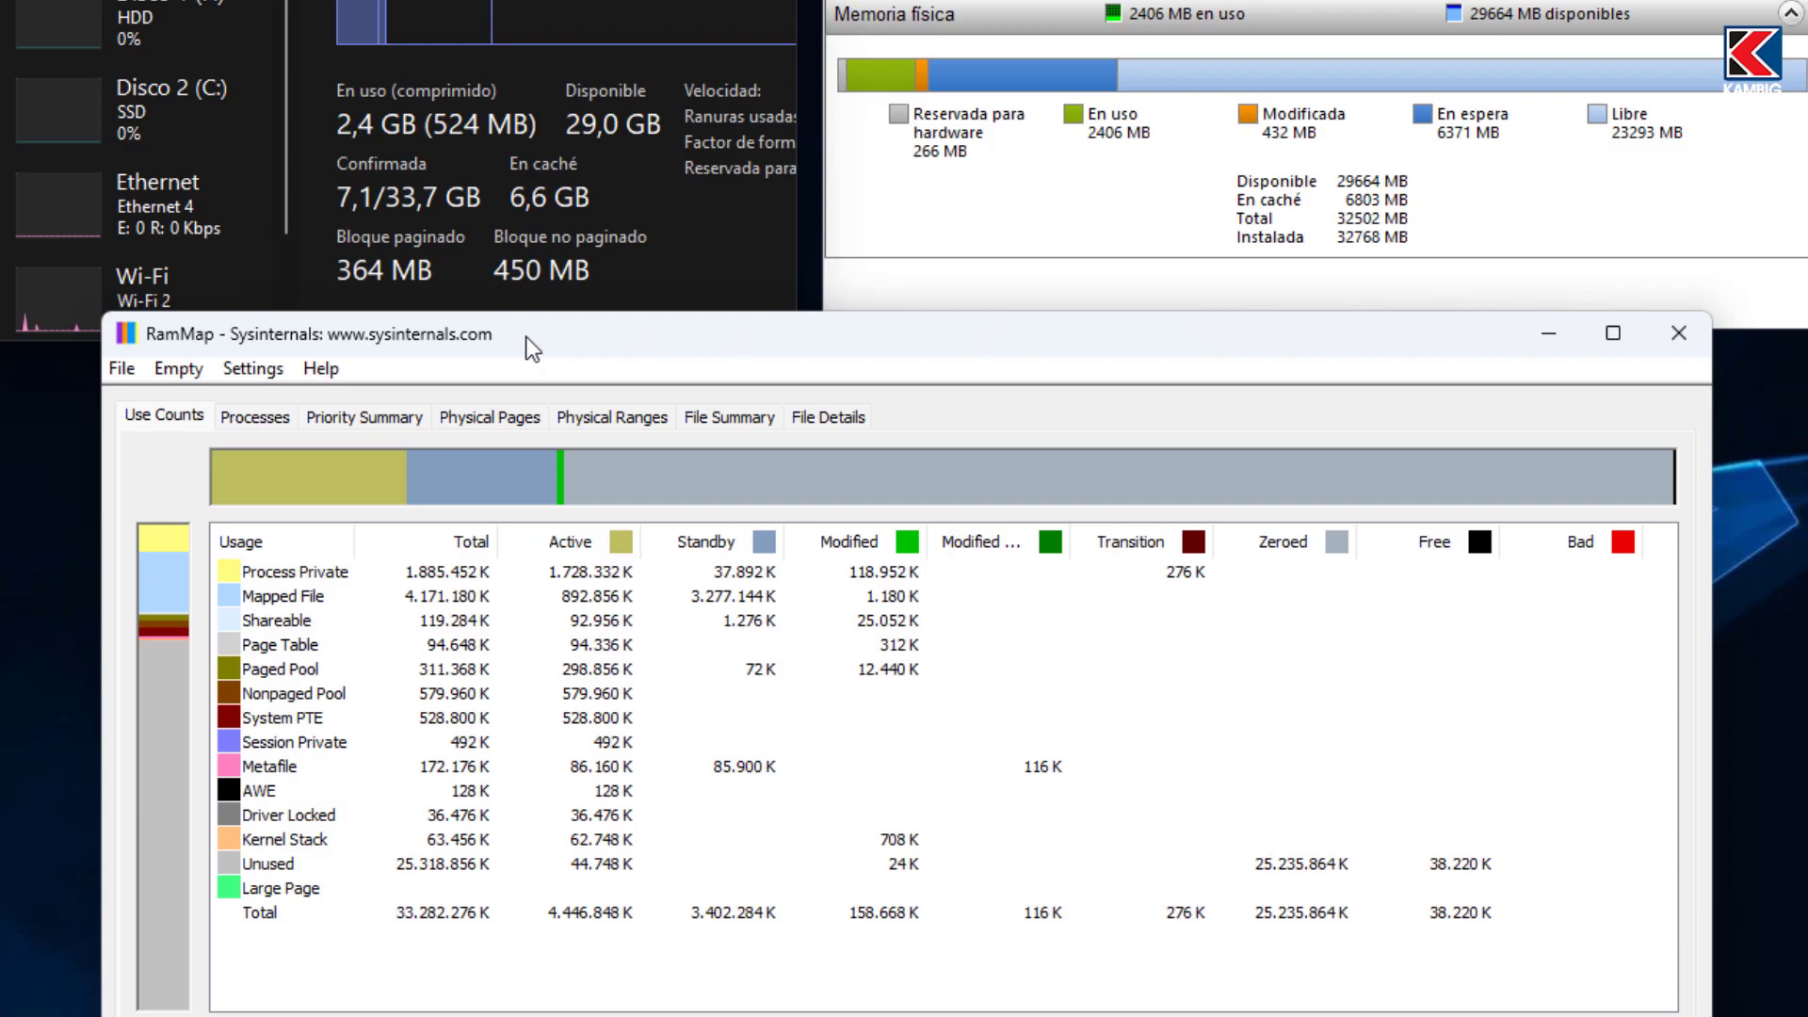
{"action": "left_click", "coordinate": [189, 375]}
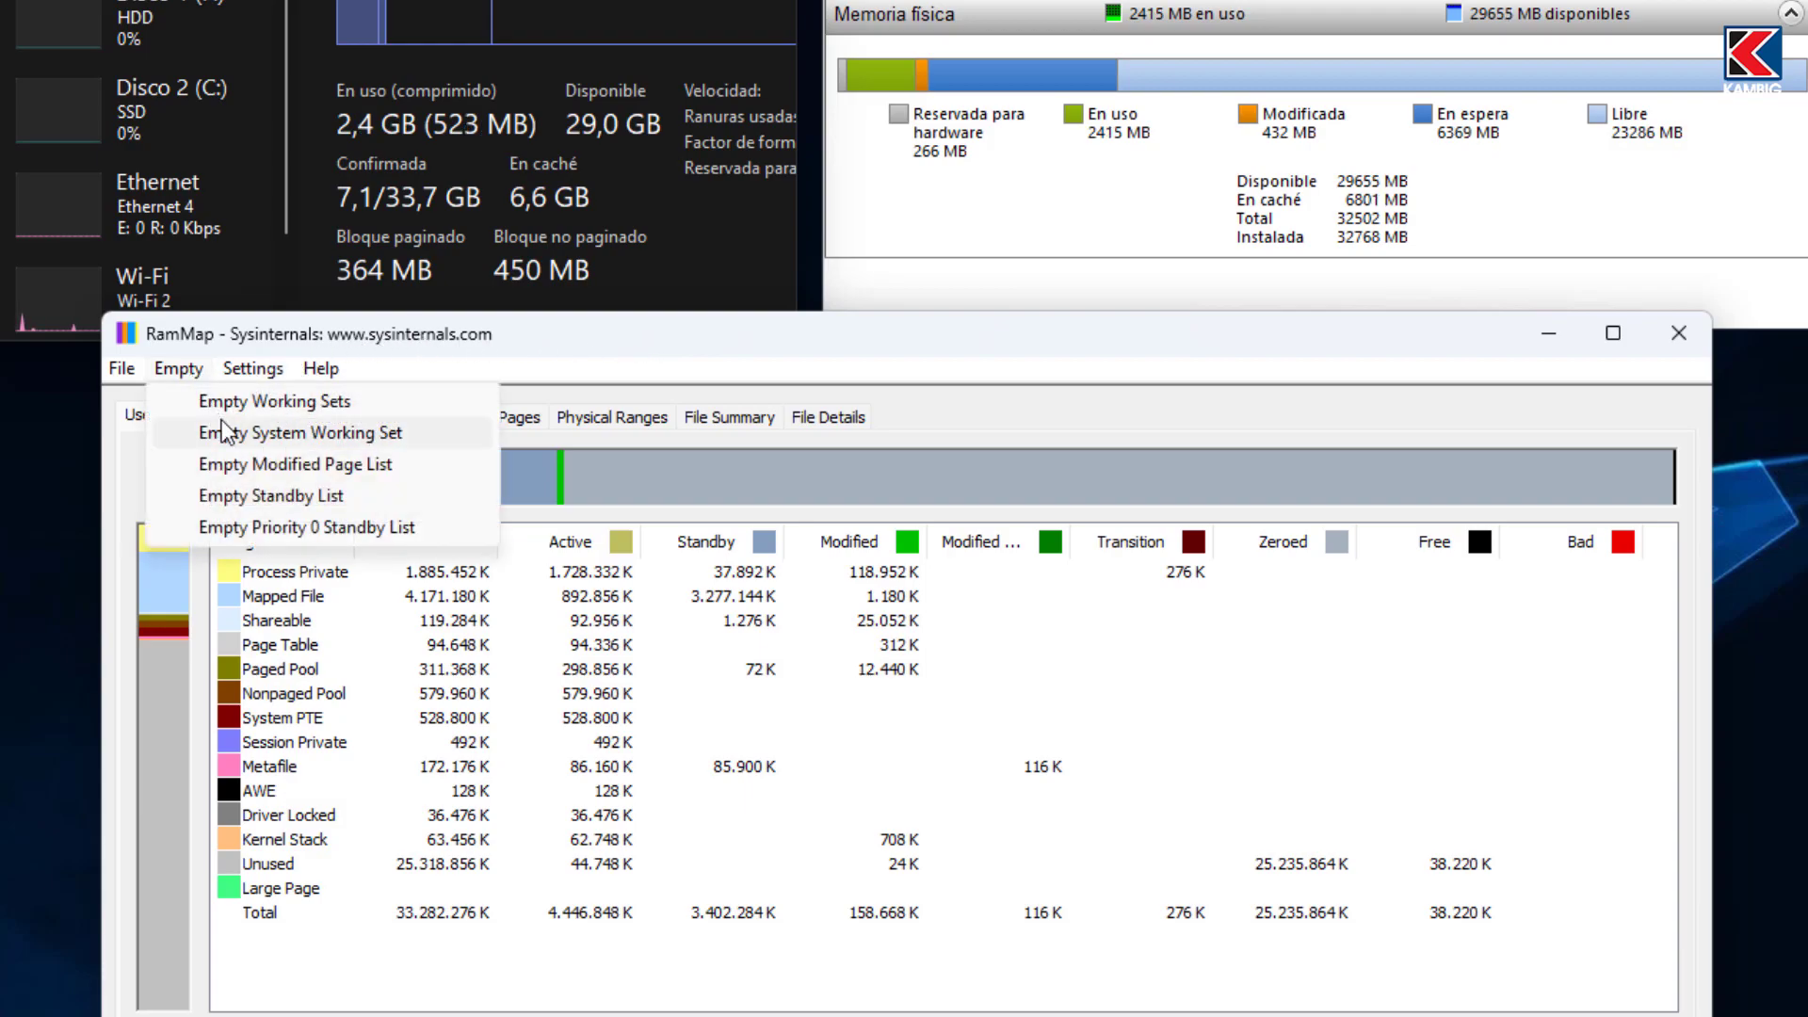
{"action": "left_click", "coordinate": [359, 495]}
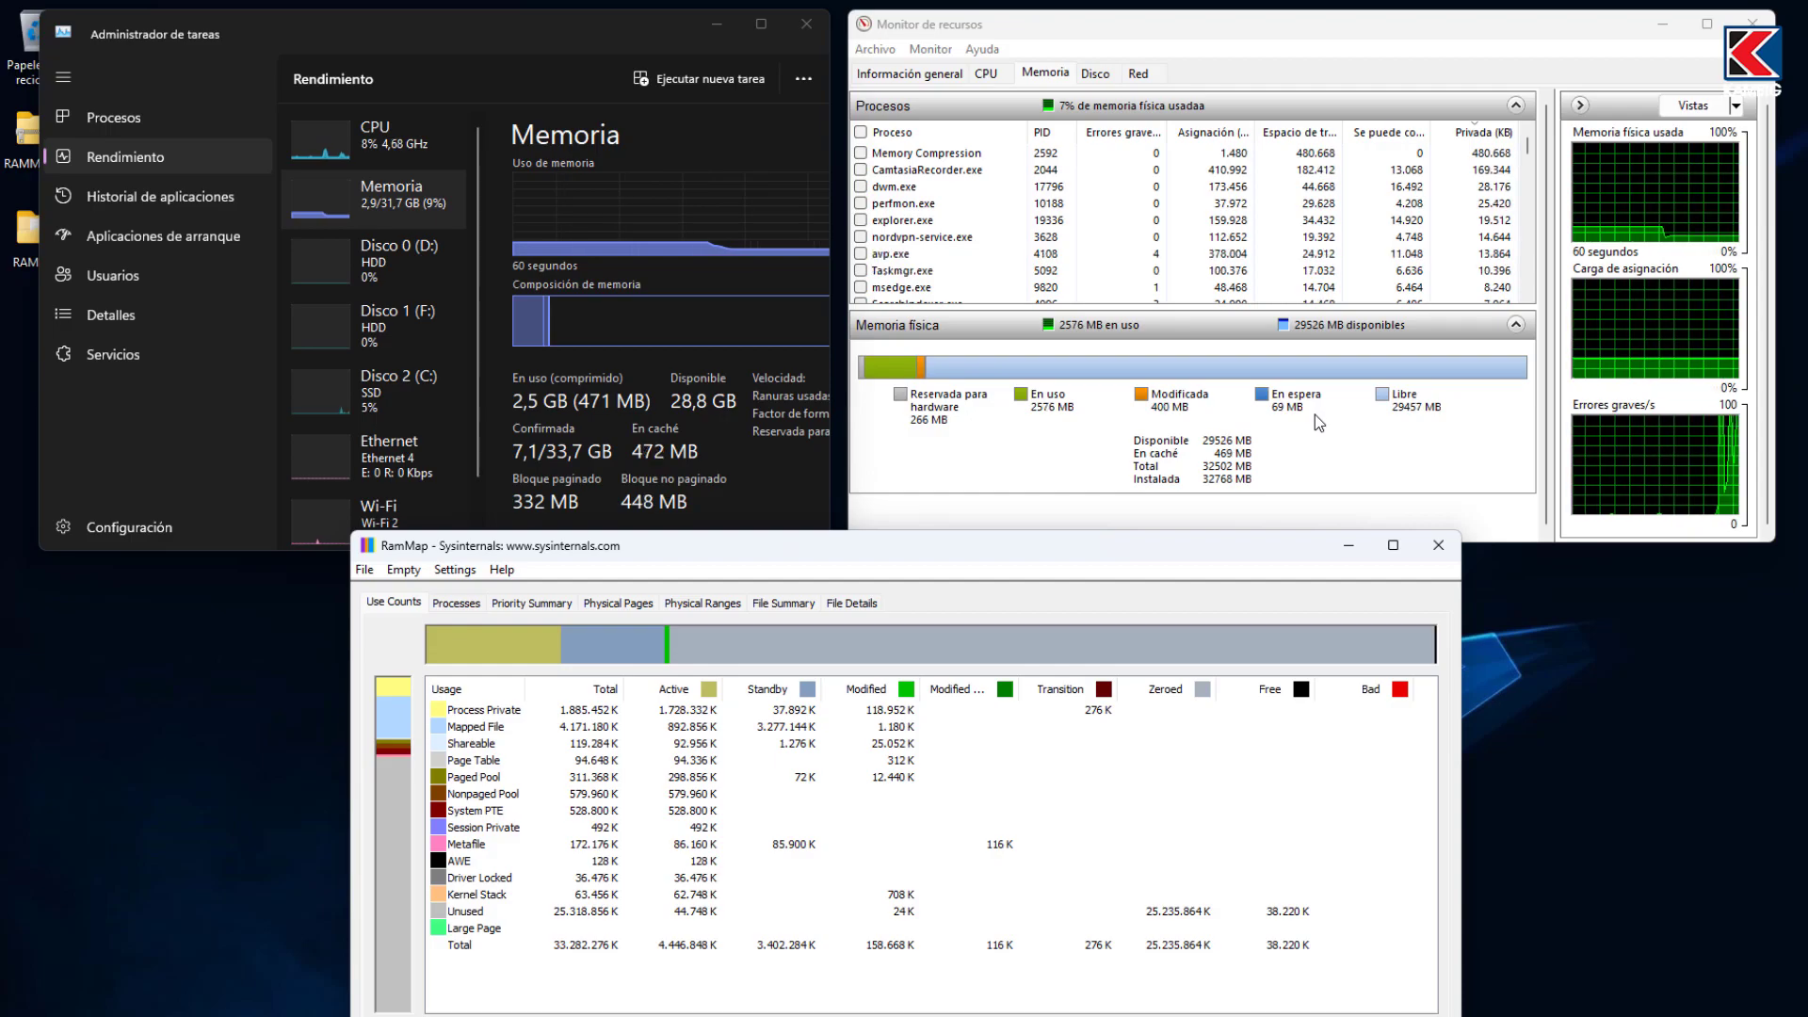
Close Task Manager, Resource Monitor and RAMMap.
{"action": "left_click", "coordinate": [806, 24]}
{"action": "left_click", "coordinate": [1751, 23]}
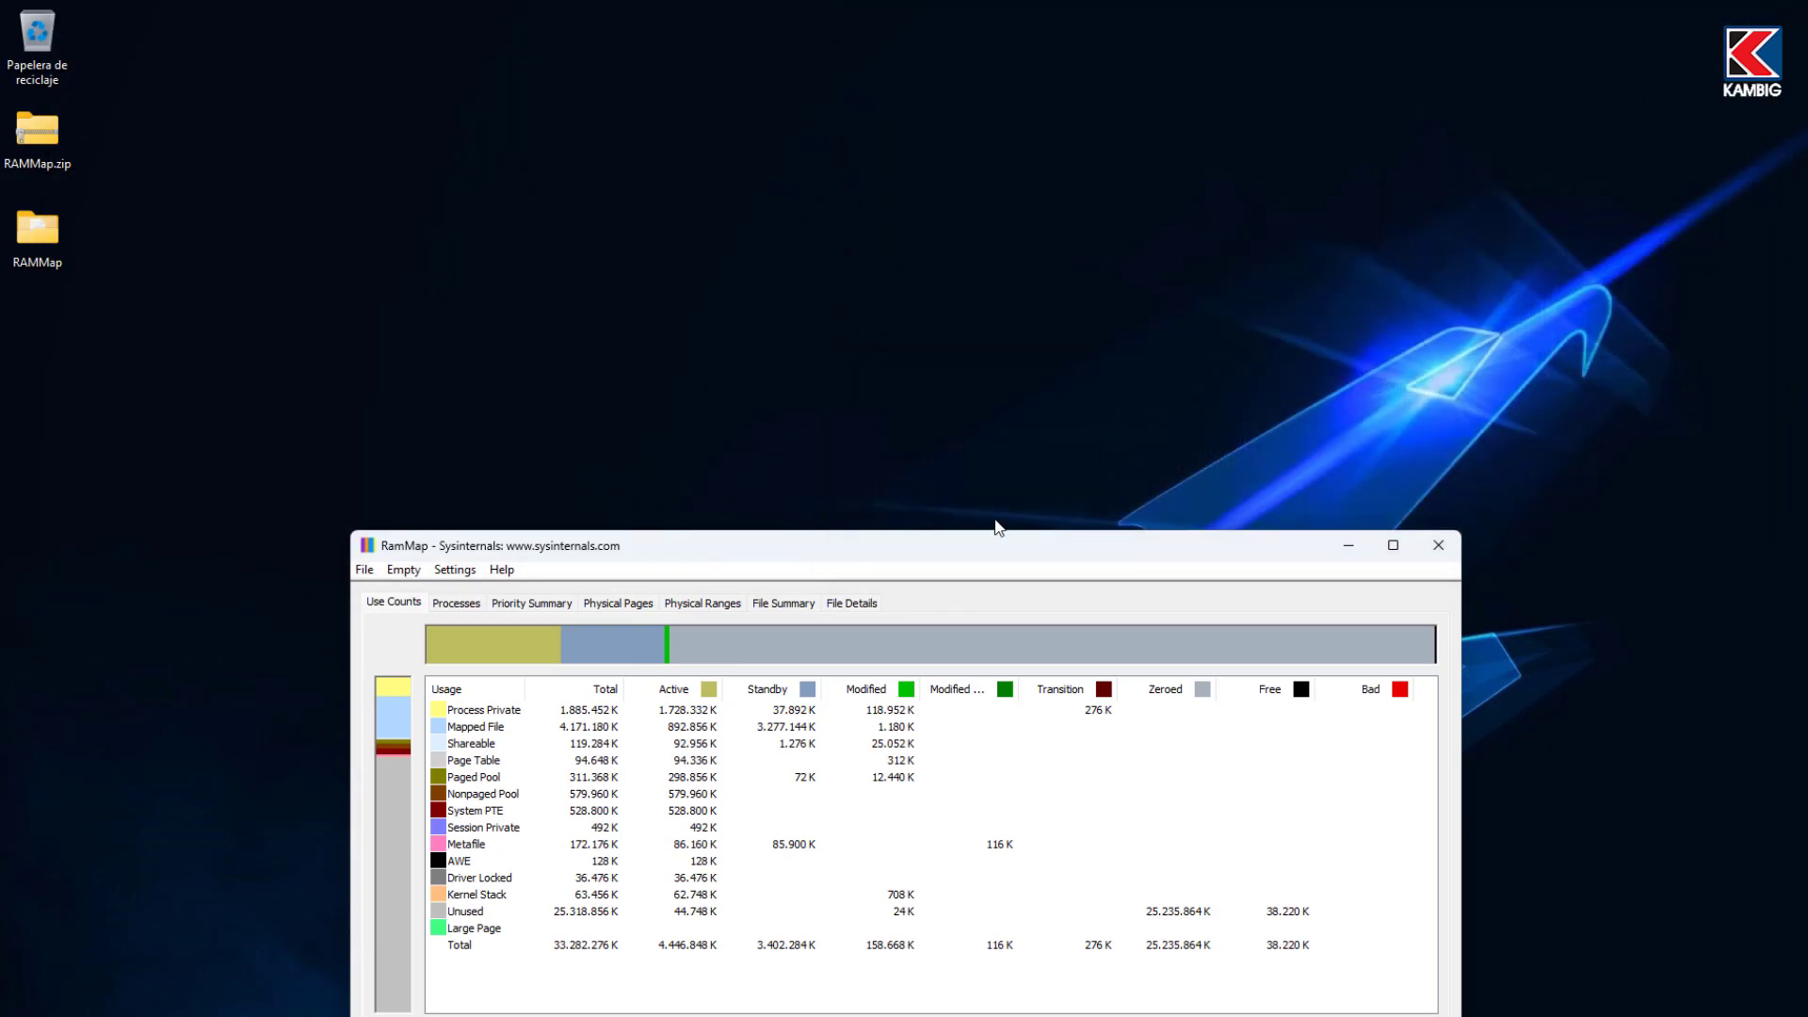
{"action": "left_click_drag", "start_coordinate": [961, 545], "coordinate": [846, 141]}
{"action": "left_click", "coordinate": [1437, 149]}
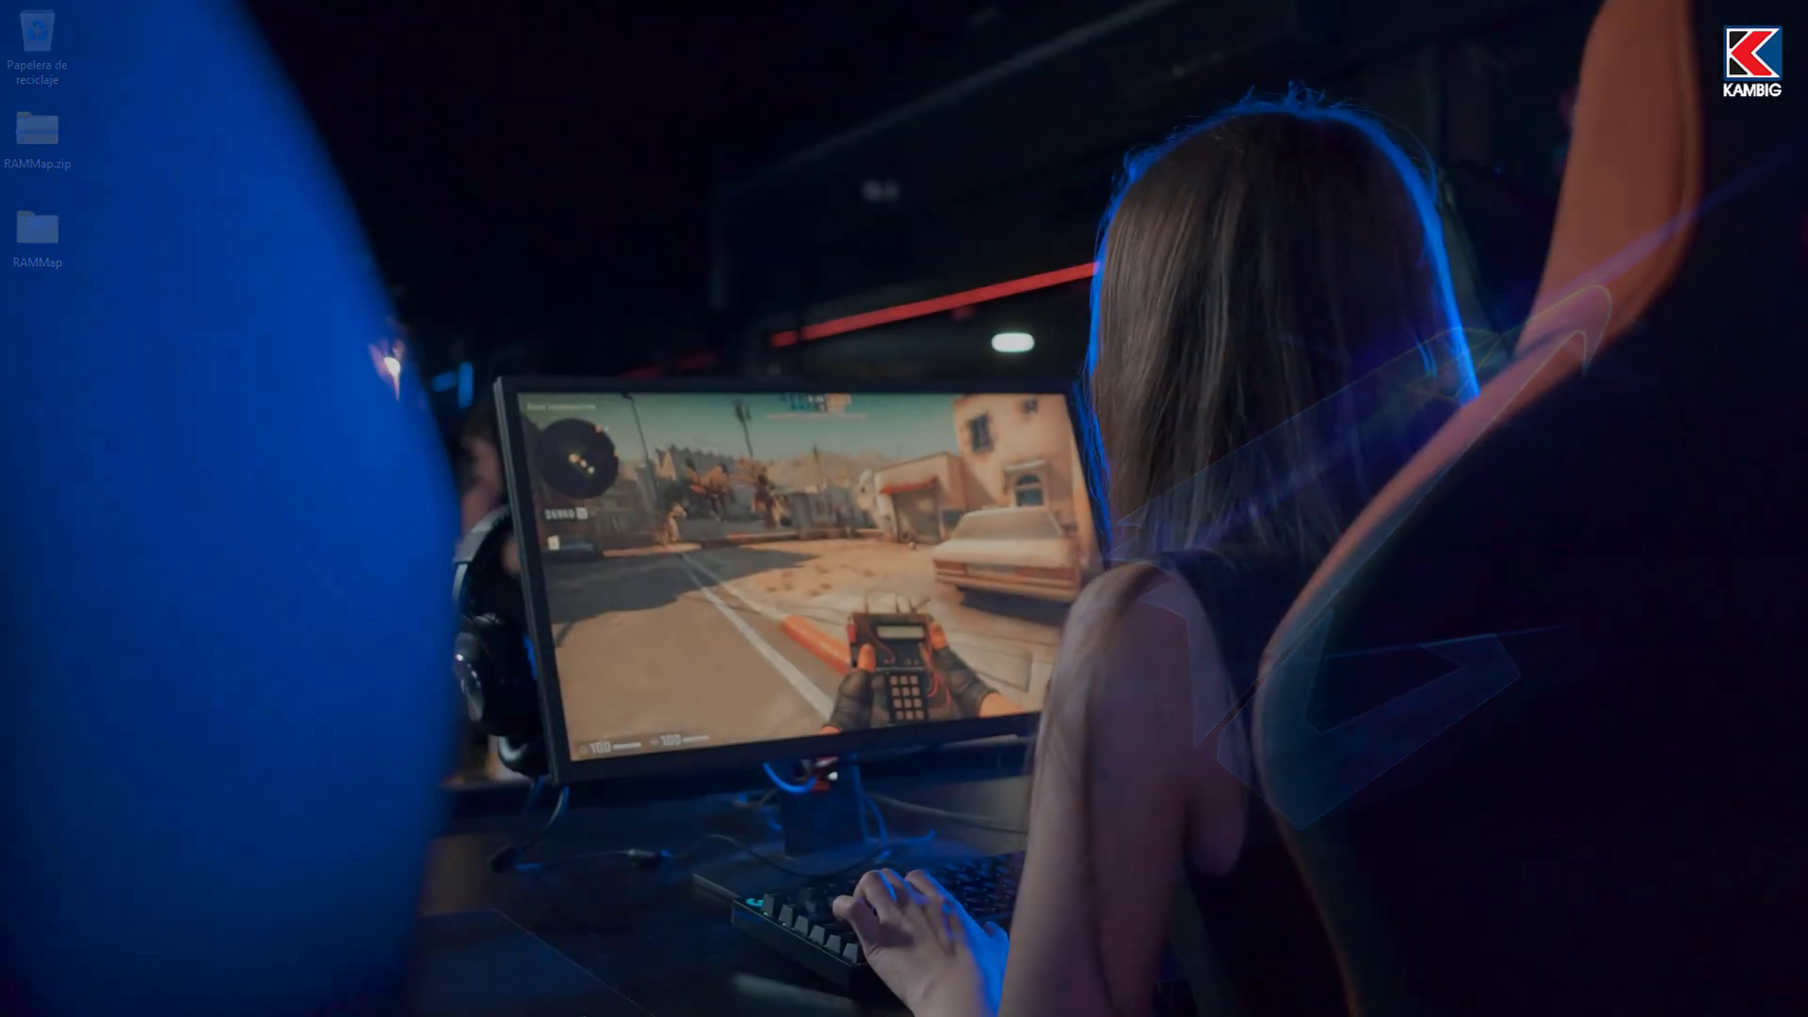